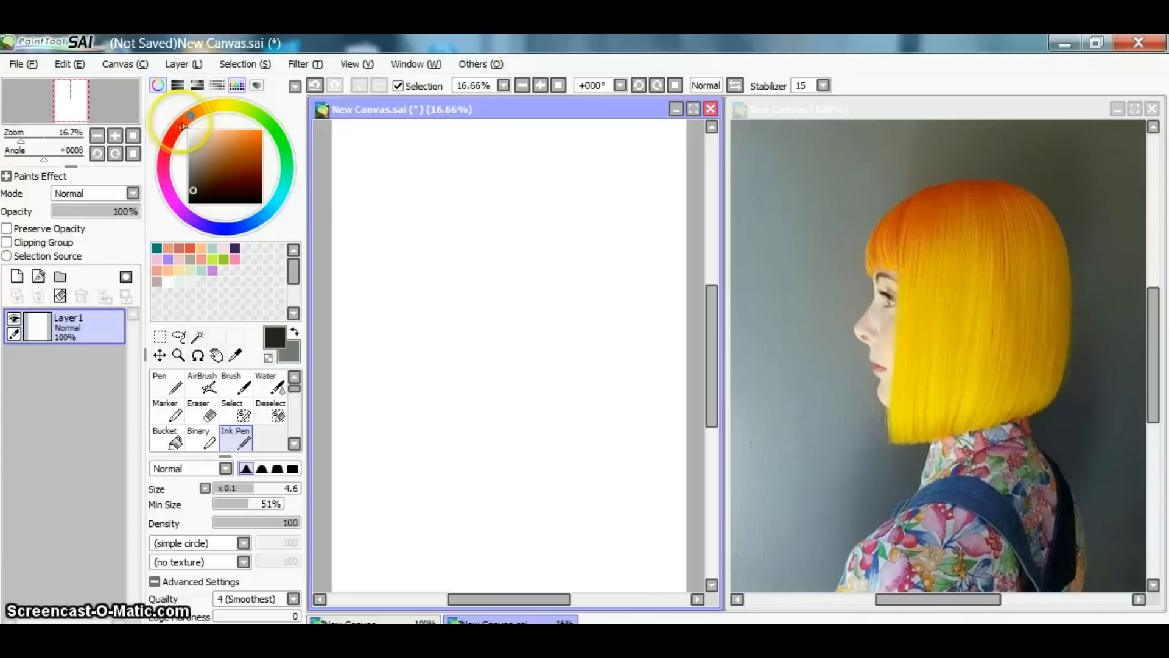
Set up the Pen tool with a bright red-orange colour and a brush size of 42
{"action": "left_click_drag", "start_coordinate": [184, 122], "coordinate": [180, 134]}
{"action": "left_click_drag", "start_coordinate": [195, 188], "coordinate": [247, 144]}
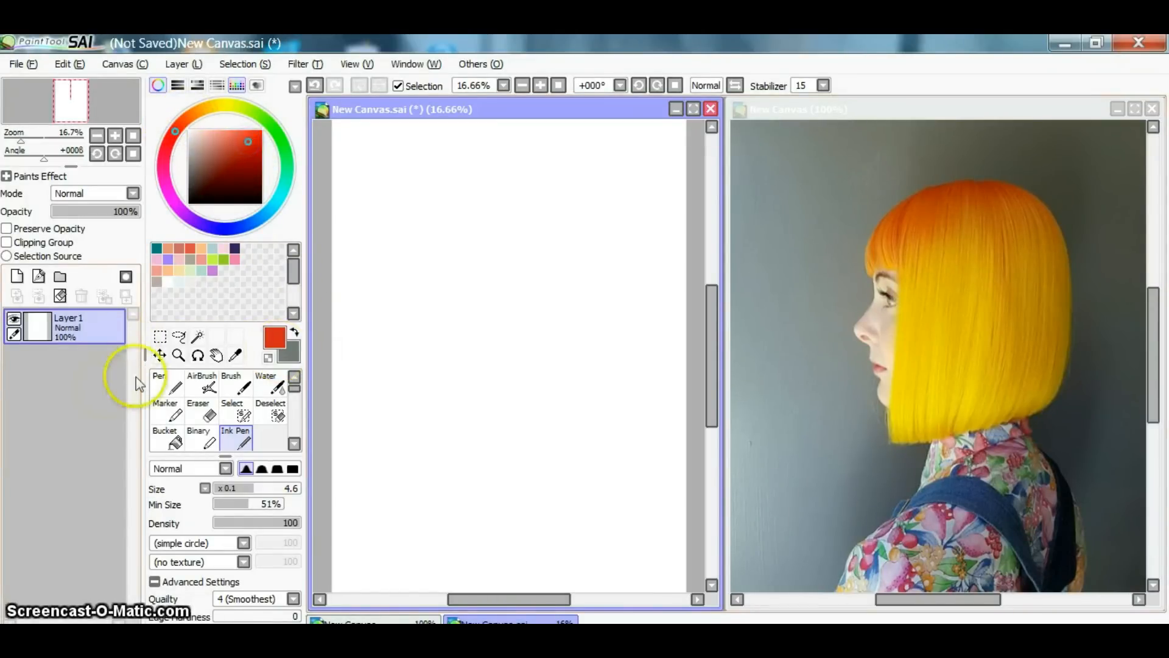
{"action": "left_click", "coordinate": [164, 383]}
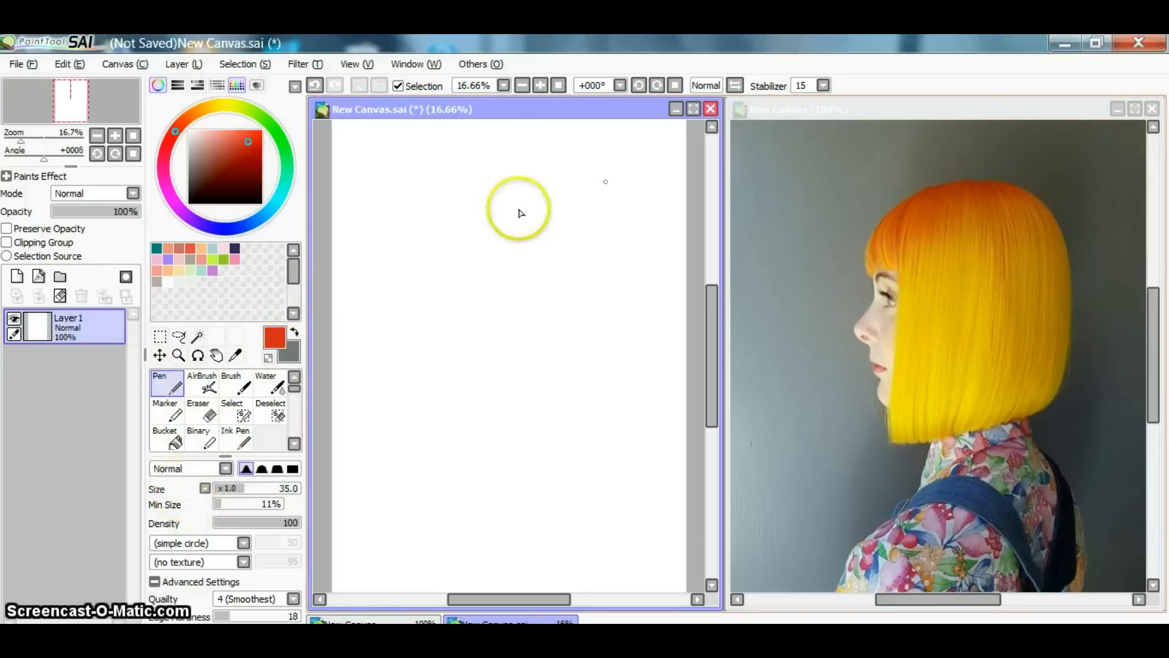
{"action": "left_click", "coordinate": [251, 488]}
{"action": "left_click_drag", "start_coordinate": [251, 488], "coordinate": [257, 488]}
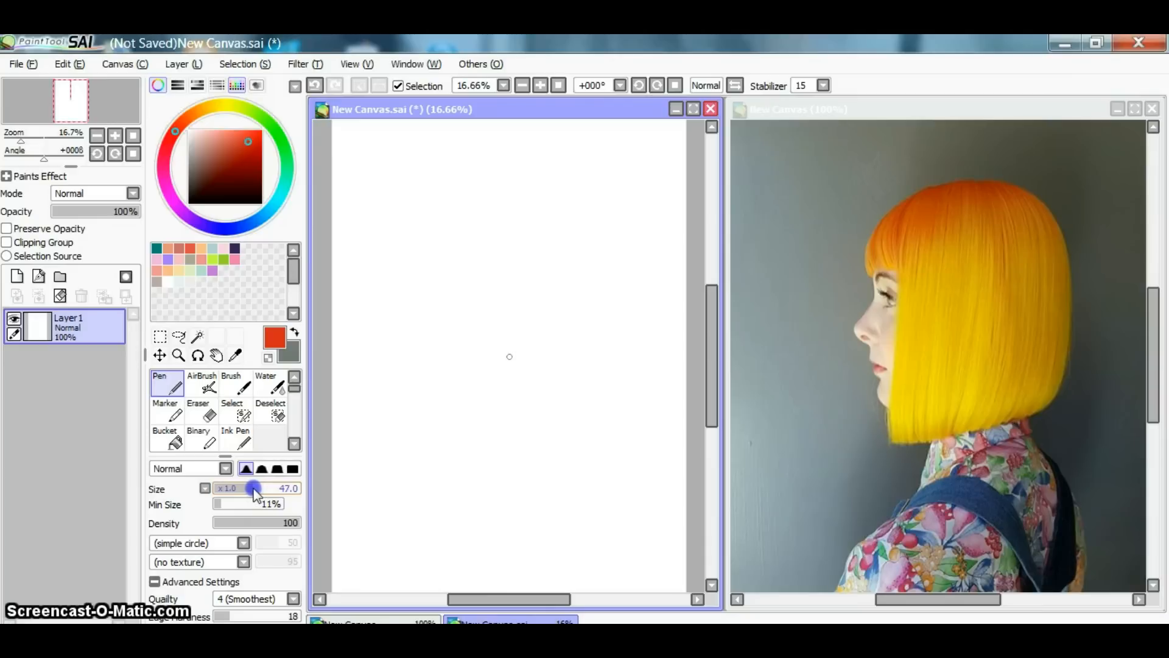
Sketch a rounded head outline near the middle of the blank canvas, tapering to a chin at the lower front
{"action": "left_click", "coordinate": [480, 282]}
{"action": "left_click", "coordinate": [486, 280]}
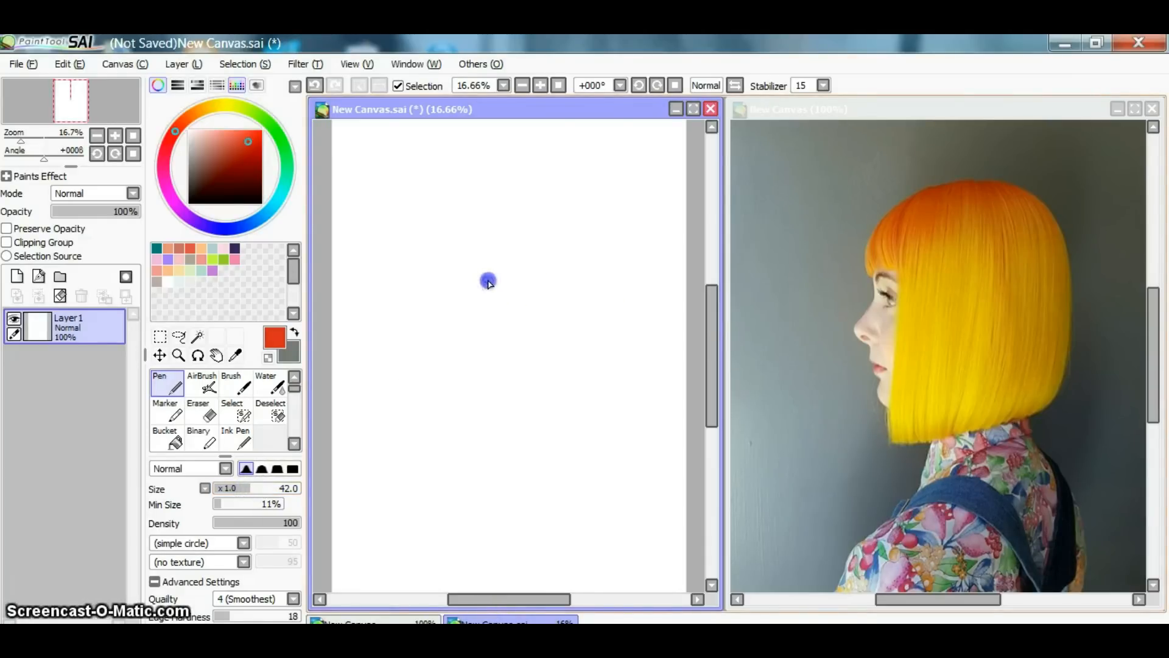
{"action": "mouse_move", "coordinate": [473, 295]}
{"action": "left_mouse_down"}
{"action": "mouse_move", "coordinate": [501, 274]}
{"action": "mouse_move", "coordinate": [527, 281]}
{"action": "mouse_move", "coordinate": [497, 276]}
{"action": "mouse_move", "coordinate": [518, 279]}
{"action": "mouse_move", "coordinate": [533, 300]}
{"action": "mouse_move", "coordinate": [527, 288]}
{"action": "mouse_move", "coordinate": [522, 333]}
{"action": "mouse_move", "coordinate": [532, 305]}
{"action": "mouse_move", "coordinate": [511, 348]}
{"action": "mouse_move", "coordinate": [531, 310]}
{"action": "mouse_move", "coordinate": [493, 357]}
{"action": "mouse_move", "coordinate": [515, 342]}
{"action": "mouse_move", "coordinate": [484, 357]}
{"action": "left_mouse_up"}
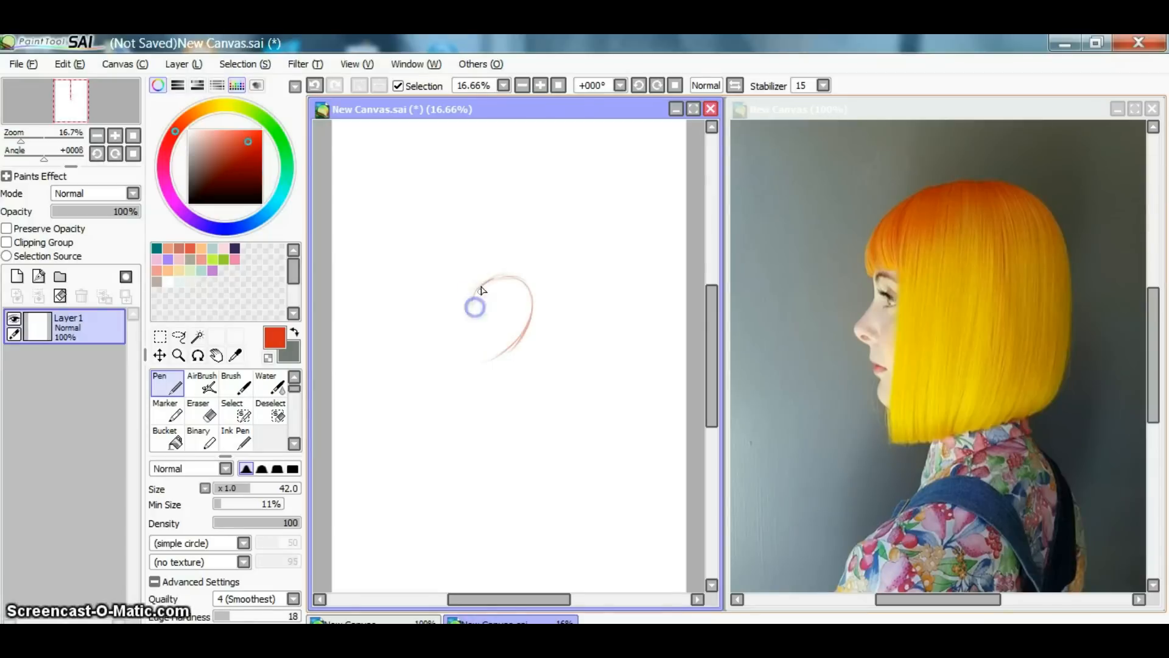
{"action": "mouse_move", "coordinate": [472, 332]}
{"action": "left_mouse_down"}
{"action": "mouse_move", "coordinate": [477, 301]}
{"action": "mouse_move", "coordinate": [474, 339]}
{"action": "mouse_move", "coordinate": [476, 327]}
{"action": "mouse_move", "coordinate": [487, 354]}
{"action": "mouse_move", "coordinate": [476, 345]}
{"action": "mouse_move", "coordinate": [489, 357]}
{"action": "mouse_move", "coordinate": [485, 348]}
{"action": "mouse_move", "coordinate": [509, 350]}
{"action": "mouse_move", "coordinate": [480, 354]}
{"action": "mouse_move", "coordinate": [528, 329]}
{"action": "mouse_move", "coordinate": [524, 275]}
{"action": "mouse_move", "coordinate": [498, 268]}
{"action": "left_mouse_up"}
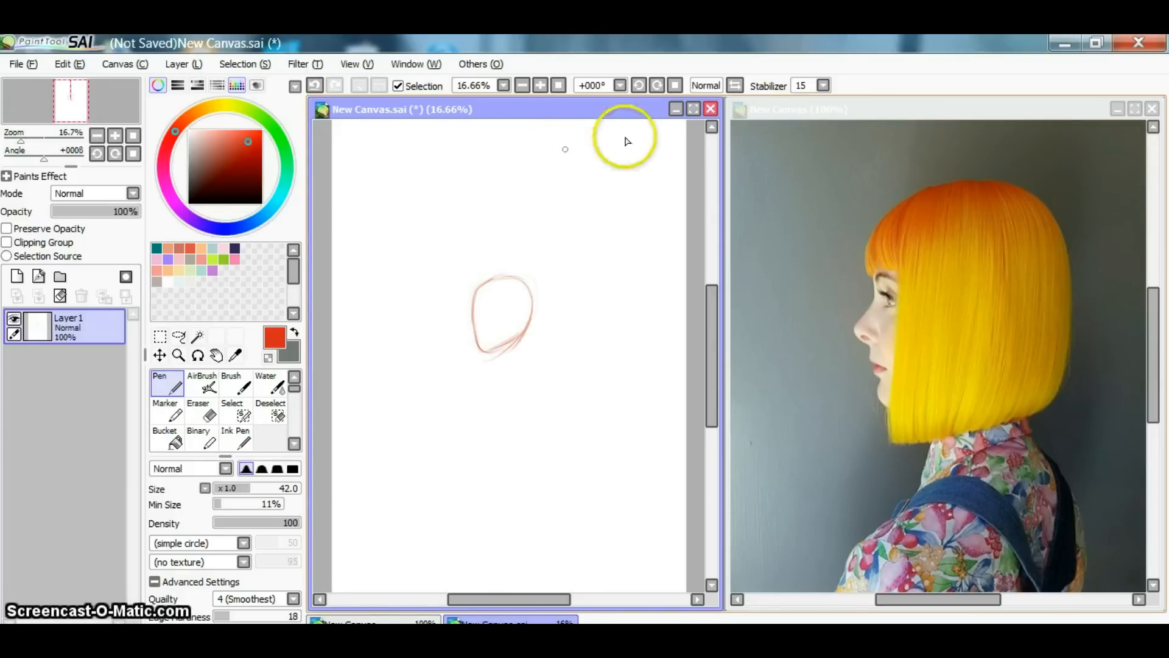
Erase the stray strokes beneath the jaw line of the head sketch and return to the Pen tool
{"action": "left_click", "coordinate": [540, 86]}
{"action": "left_click", "coordinate": [540, 86]}
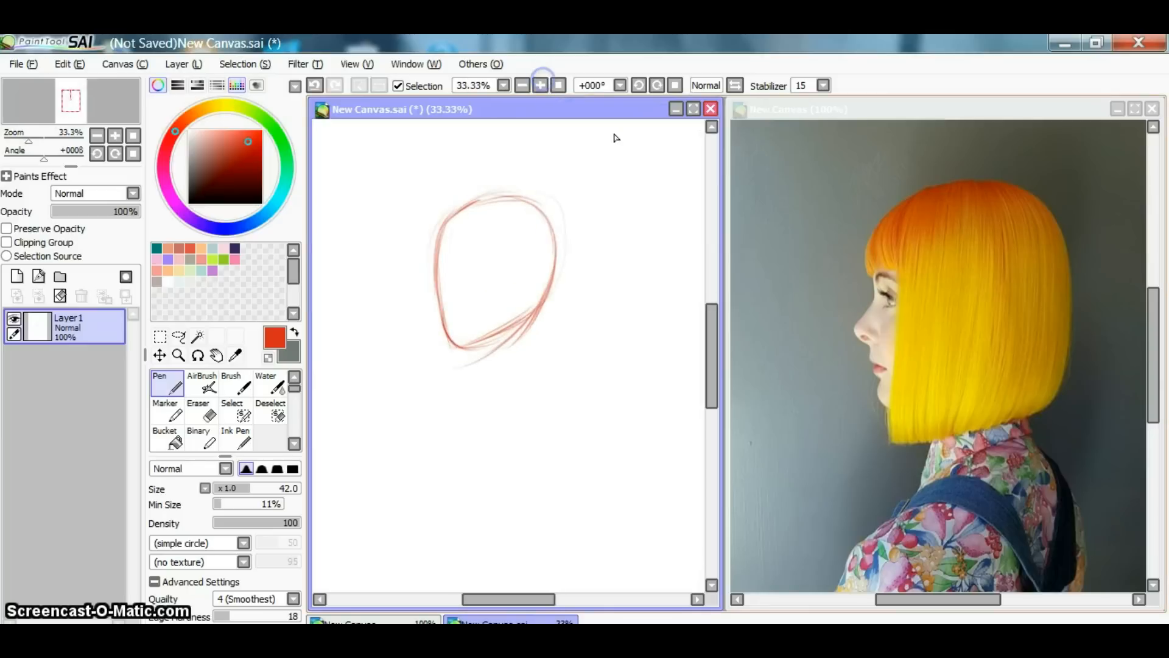
{"action": "left_click", "coordinate": [202, 411]}
{"action": "mouse_move", "coordinate": [458, 366]}
{"action": "left_mouse_down"}
{"action": "mouse_move", "coordinate": [551, 311]}
{"action": "mouse_move", "coordinate": [439, 360]}
{"action": "left_mouse_up"}
{"action": "left_click", "coordinate": [168, 384]}
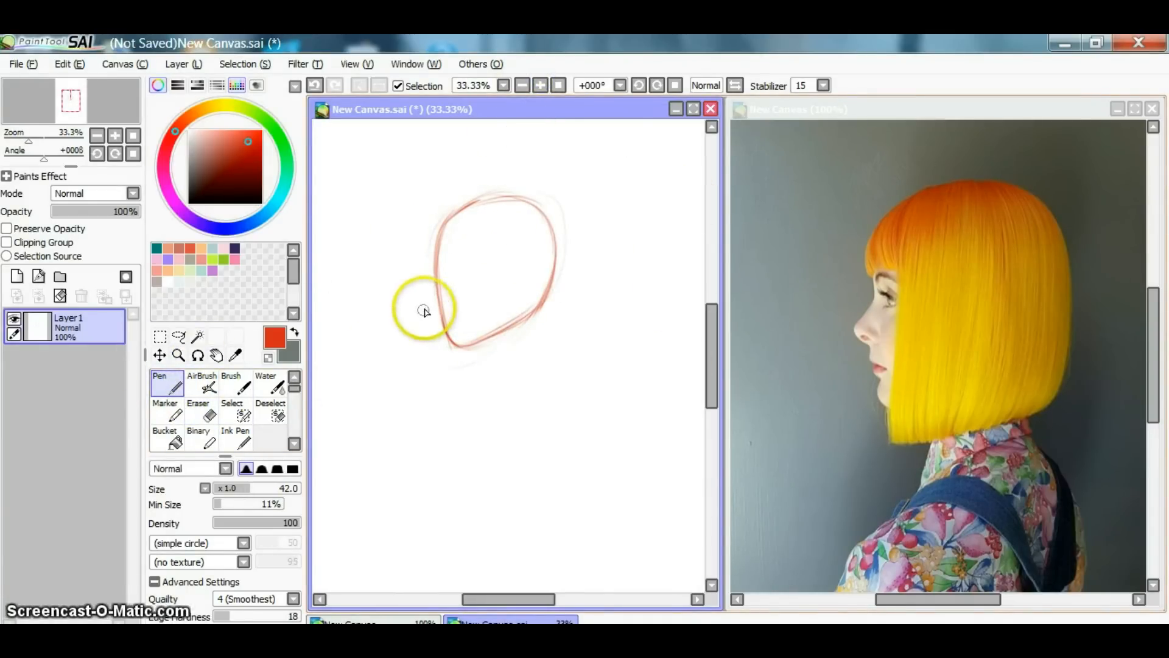
Sketch the bob's outline with an outer curve around the back of the head and a vertical front edge beside the face
{"action": "mouse_move", "coordinate": [430, 248]}
{"action": "left_mouse_down"}
{"action": "mouse_move", "coordinate": [466, 242]}
{"action": "mouse_move", "coordinate": [430, 249]}
{"action": "mouse_move", "coordinate": [481, 278]}
{"action": "mouse_move", "coordinate": [464, 252]}
{"action": "mouse_move", "coordinate": [459, 286]}
{"action": "mouse_move", "coordinate": [468, 256]}
{"action": "mouse_move", "coordinate": [469, 311]}
{"action": "mouse_move", "coordinate": [471, 234]}
{"action": "mouse_move", "coordinate": [472, 304]}
{"action": "left_mouse_up"}
{"action": "mouse_move", "coordinate": [470, 253]}
{"action": "left_mouse_down"}
{"action": "mouse_move", "coordinate": [468, 313]}
{"action": "mouse_move", "coordinate": [483, 357]}
{"action": "mouse_move", "coordinate": [494, 347]}
{"action": "mouse_move", "coordinate": [484, 359]}
{"action": "mouse_move", "coordinate": [539, 330]}
{"action": "left_mouse_up"}
{"action": "mouse_move", "coordinate": [519, 193]}
{"action": "left_mouse_down"}
{"action": "mouse_move", "coordinate": [559, 234]}
{"action": "mouse_move", "coordinate": [555, 246]}
{"action": "mouse_move", "coordinate": [557, 215]}
{"action": "mouse_move", "coordinate": [566, 237]}
{"action": "mouse_move", "coordinate": [554, 312]}
{"action": "mouse_move", "coordinate": [473, 360]}
{"action": "mouse_move", "coordinate": [487, 356]}
{"action": "mouse_move", "coordinate": [480, 325]}
{"action": "mouse_move", "coordinate": [468, 344]}
{"action": "mouse_move", "coordinate": [470, 318]}
{"action": "mouse_move", "coordinate": [465, 363]}
{"action": "mouse_move", "coordinate": [527, 337]}
{"action": "mouse_move", "coordinate": [559, 294]}
{"action": "left_mouse_up"}
{"action": "left_click_drag", "start_coordinate": [472, 246], "coordinate": [470, 360]}
{"action": "mouse_move", "coordinate": [468, 277]}
{"action": "left_mouse_down"}
{"action": "mouse_move", "coordinate": [462, 330]}
{"action": "mouse_move", "coordinate": [466, 298]}
{"action": "mouse_move", "coordinate": [464, 332]}
{"action": "mouse_move", "coordinate": [488, 364]}
{"action": "left_mouse_up"}
Sketch light horizontal guide lines across the face for the features and rough in a circle for the eye
{"action": "mouse_move", "coordinate": [455, 258]}
{"action": "left_mouse_down"}
{"action": "mouse_move", "coordinate": [439, 274]}
{"action": "mouse_move", "coordinate": [479, 269]}
{"action": "left_mouse_up"}
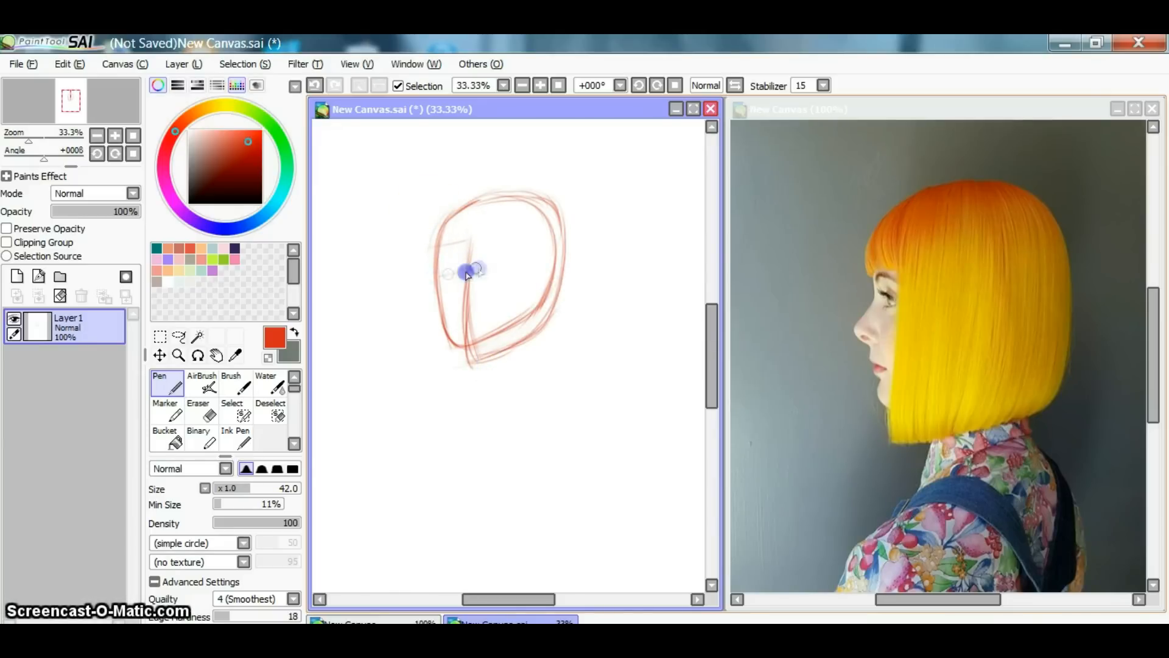
{"action": "mouse_move", "coordinate": [431, 305]}
{"action": "left_mouse_down"}
{"action": "mouse_move", "coordinate": [459, 298]}
{"action": "mouse_move", "coordinate": [455, 321]}
{"action": "mouse_move", "coordinate": [436, 317]}
{"action": "left_mouse_up"}
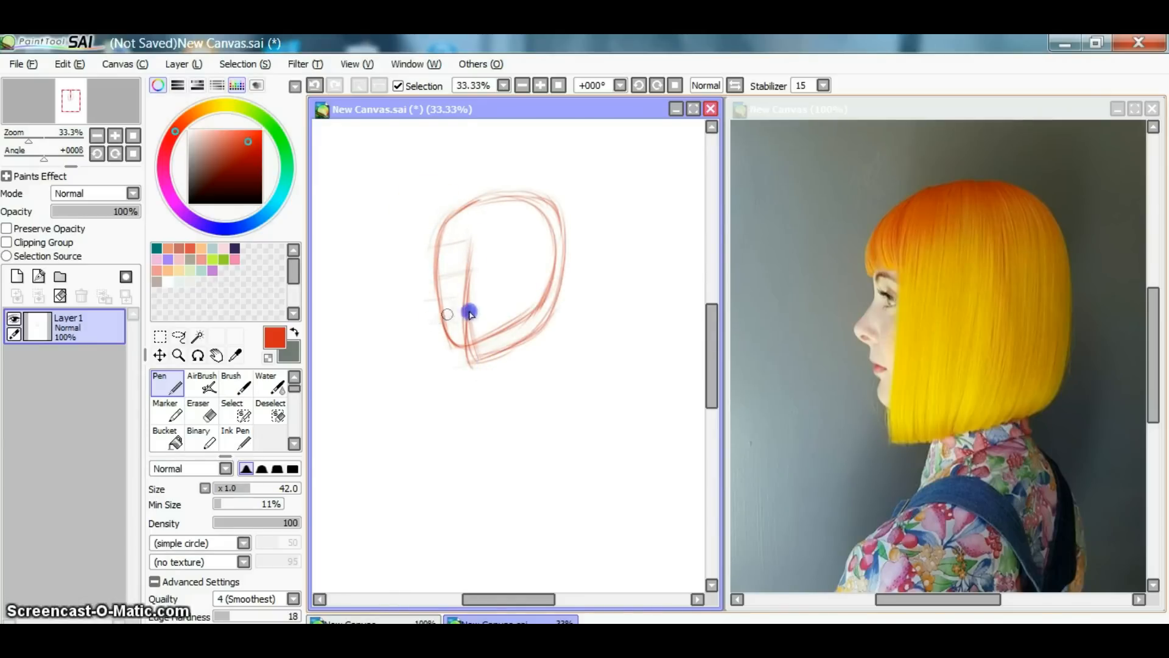
{"action": "mouse_move", "coordinate": [453, 272]}
{"action": "left_mouse_down"}
{"action": "mouse_move", "coordinate": [467, 282]}
{"action": "mouse_move", "coordinate": [446, 262]}
{"action": "mouse_move", "coordinate": [467, 272]}
{"action": "mouse_move", "coordinate": [443, 288]}
{"action": "mouse_move", "coordinate": [455, 312]}
{"action": "mouse_move", "coordinate": [441, 313]}
{"action": "mouse_move", "coordinate": [460, 318]}
{"action": "left_mouse_up"}
{"action": "mouse_move", "coordinate": [436, 247]}
{"action": "left_mouse_down"}
{"action": "mouse_move", "coordinate": [450, 218]}
{"action": "mouse_move", "coordinate": [437, 229]}
{"action": "mouse_move", "coordinate": [476, 211]}
{"action": "mouse_move", "coordinate": [436, 233]}
{"action": "mouse_move", "coordinate": [473, 203]}
{"action": "mouse_move", "coordinate": [465, 209]}
{"action": "mouse_move", "coordinate": [482, 211]}
{"action": "mouse_move", "coordinate": [457, 211]}
{"action": "mouse_move", "coordinate": [496, 205]}
{"action": "mouse_move", "coordinate": [463, 207]}
{"action": "mouse_move", "coordinate": [537, 203]}
{"action": "mouse_move", "coordinate": [489, 205]}
{"action": "mouse_move", "coordinate": [537, 204]}
{"action": "mouse_move", "coordinate": [514, 203]}
{"action": "mouse_move", "coordinate": [563, 223]}
{"action": "mouse_move", "coordinate": [565, 232]}
{"action": "mouse_move", "coordinate": [529, 203]}
{"action": "mouse_move", "coordinate": [563, 238]}
{"action": "mouse_move", "coordinate": [540, 211]}
{"action": "mouse_move", "coordinate": [565, 252]}
{"action": "mouse_move", "coordinate": [559, 237]}
{"action": "mouse_move", "coordinate": [559, 290]}
{"action": "mouse_move", "coordinate": [542, 310]}
{"action": "left_mouse_up"}
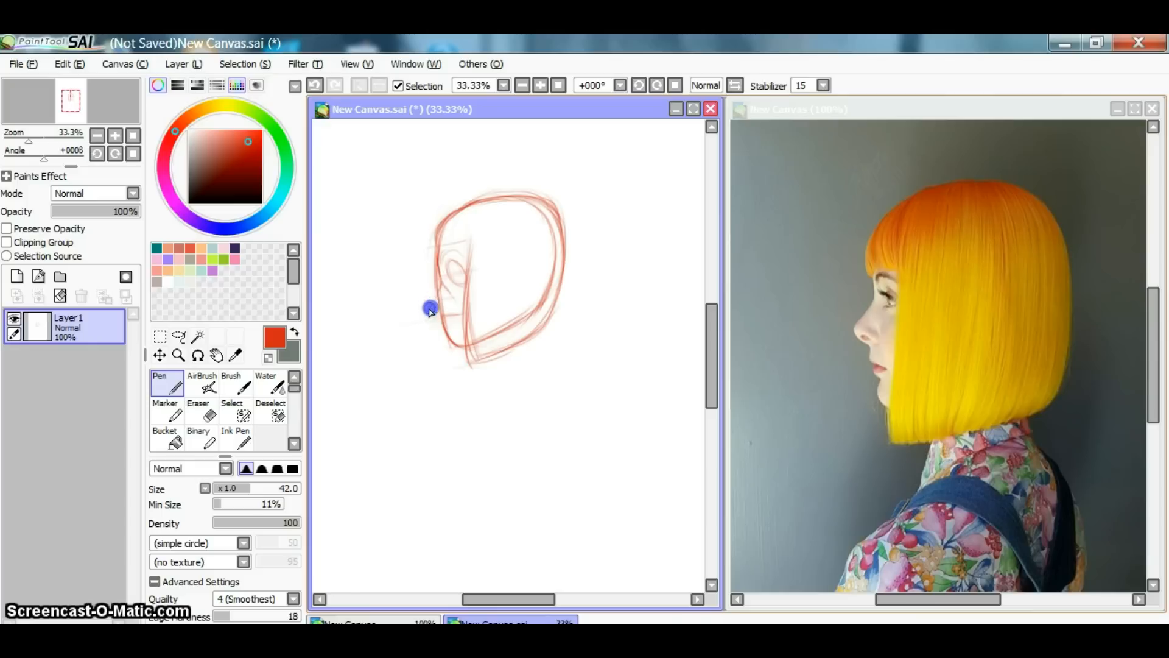
Draw the upper face profile from the brow down the nose bridge and around the nose tip
{"action": "mouse_move", "coordinate": [442, 263]}
{"action": "left_mouse_down"}
{"action": "mouse_move", "coordinate": [438, 246]}
{"action": "mouse_move", "coordinate": [441, 270]}
{"action": "left_mouse_up"}
{"action": "left_click_drag", "start_coordinate": [445, 282], "coordinate": [427, 305]}
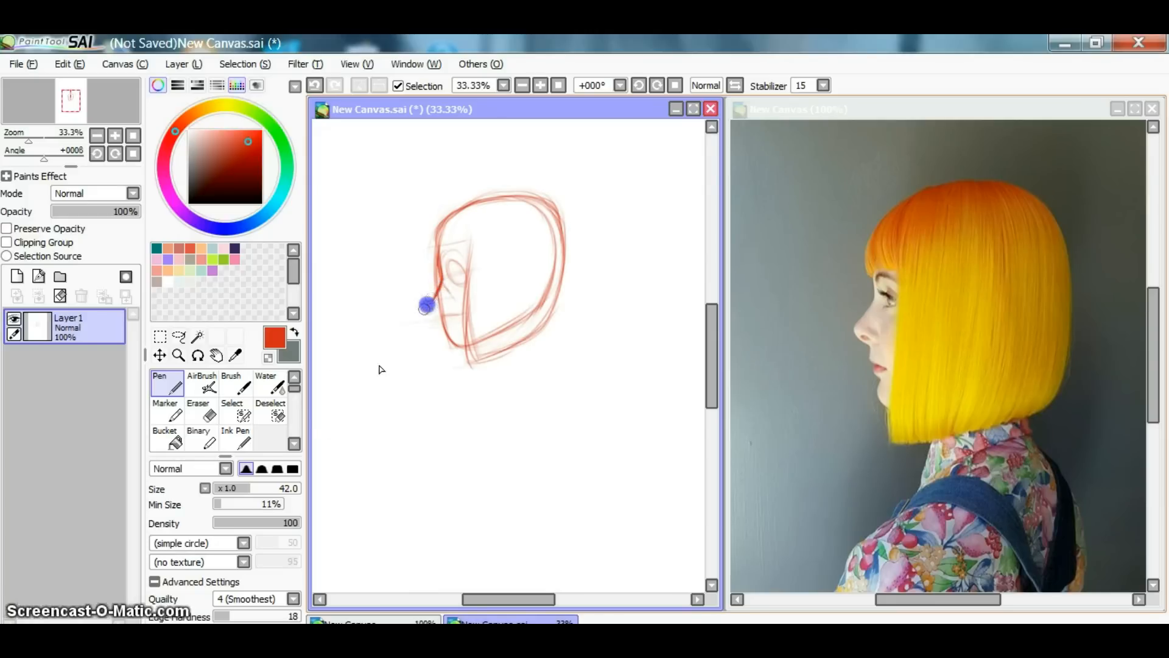
{"action": "left_click_drag", "start_coordinate": [438, 295], "coordinate": [436, 305]}
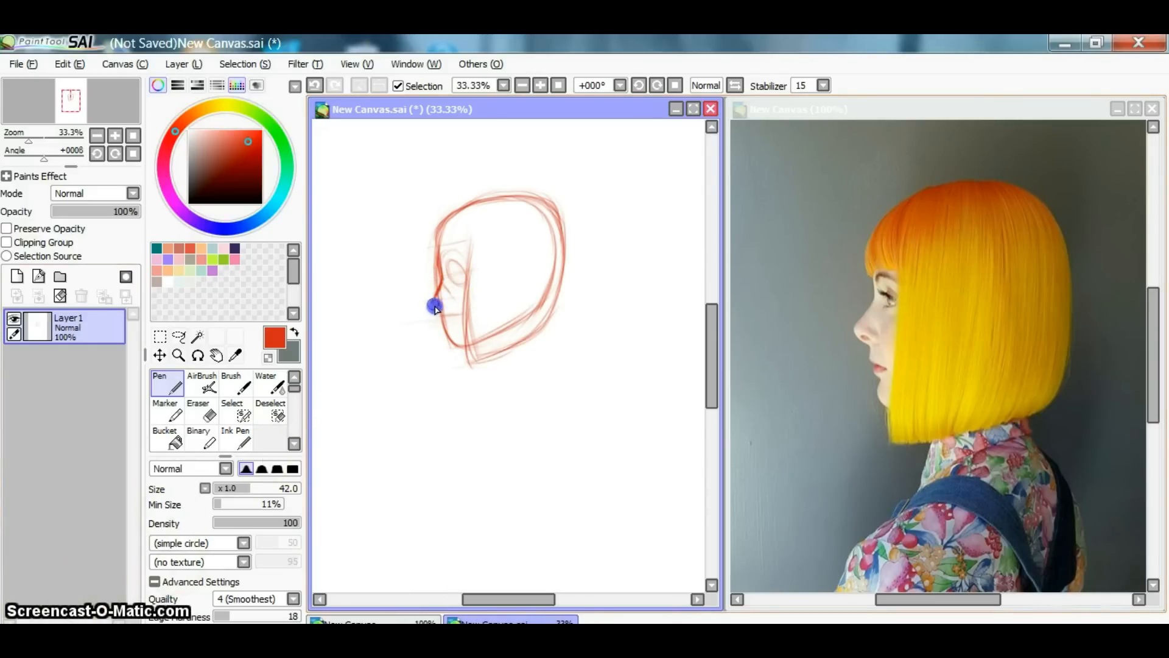
{"action": "mouse_move", "coordinate": [436, 310]}
{"action": "left_mouse_down"}
{"action": "mouse_move", "coordinate": [431, 300]}
{"action": "mouse_move", "coordinate": [444, 327]}
{"action": "left_mouse_up"}
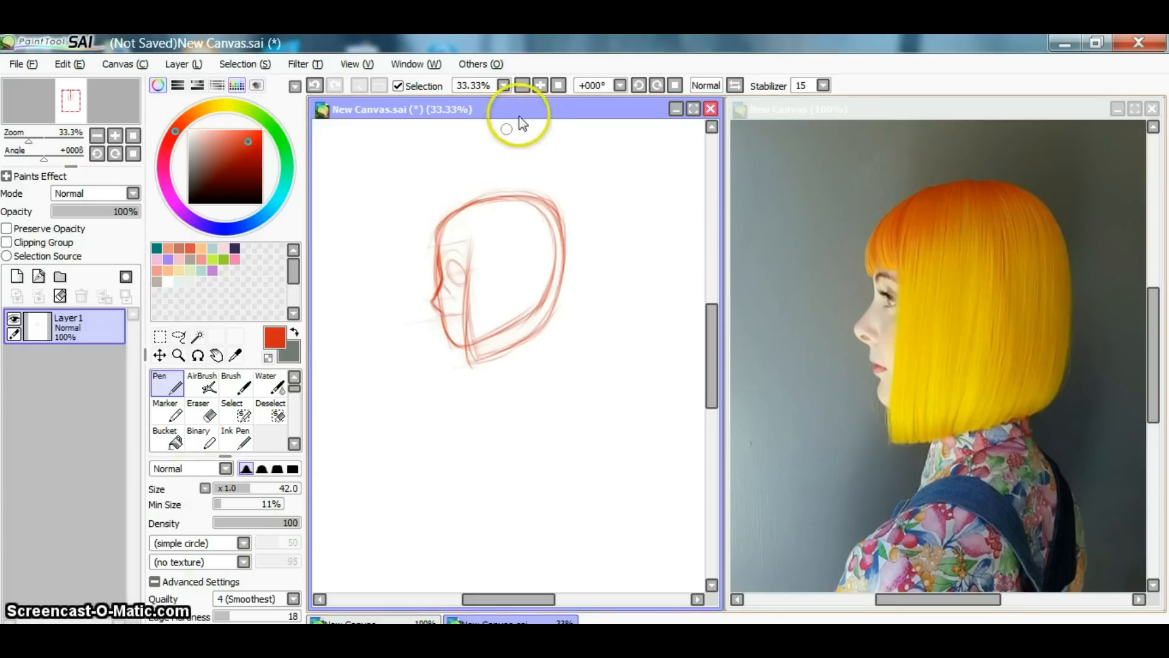
Draw the lips and chin in profile beneath the nose and join them to the jaw line
{"action": "left_click", "coordinate": [539, 86]}
{"action": "left_click_drag", "start_coordinate": [710, 382], "coordinate": [710, 365]}
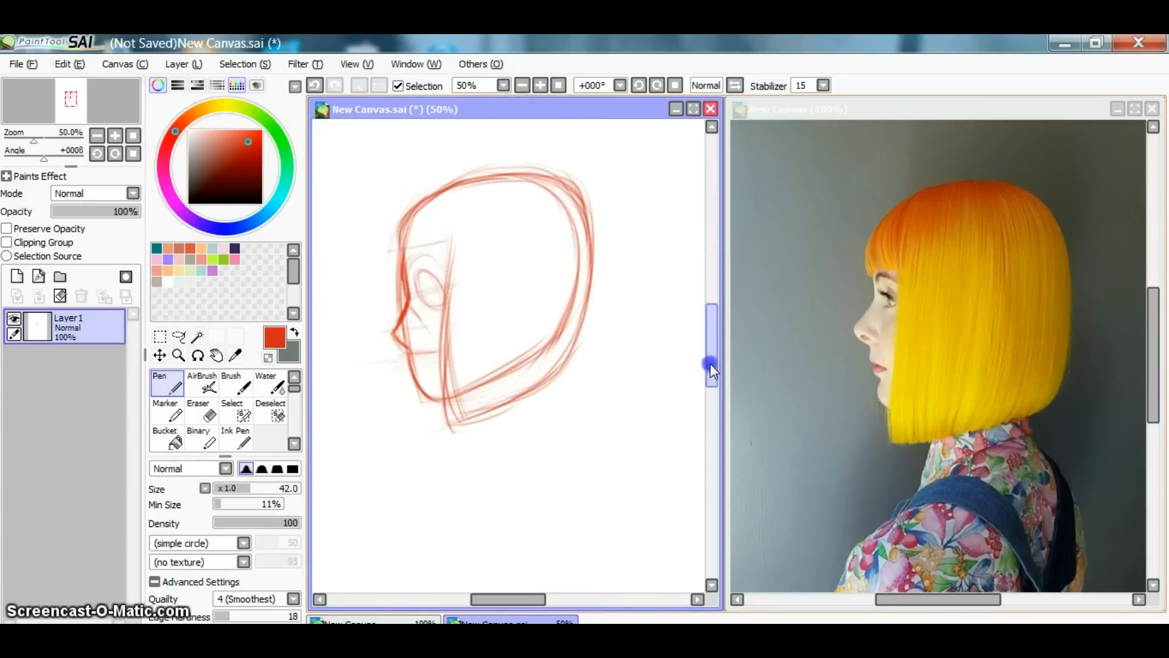
{"action": "left_click_drag", "start_coordinate": [405, 348], "coordinate": [406, 360]}
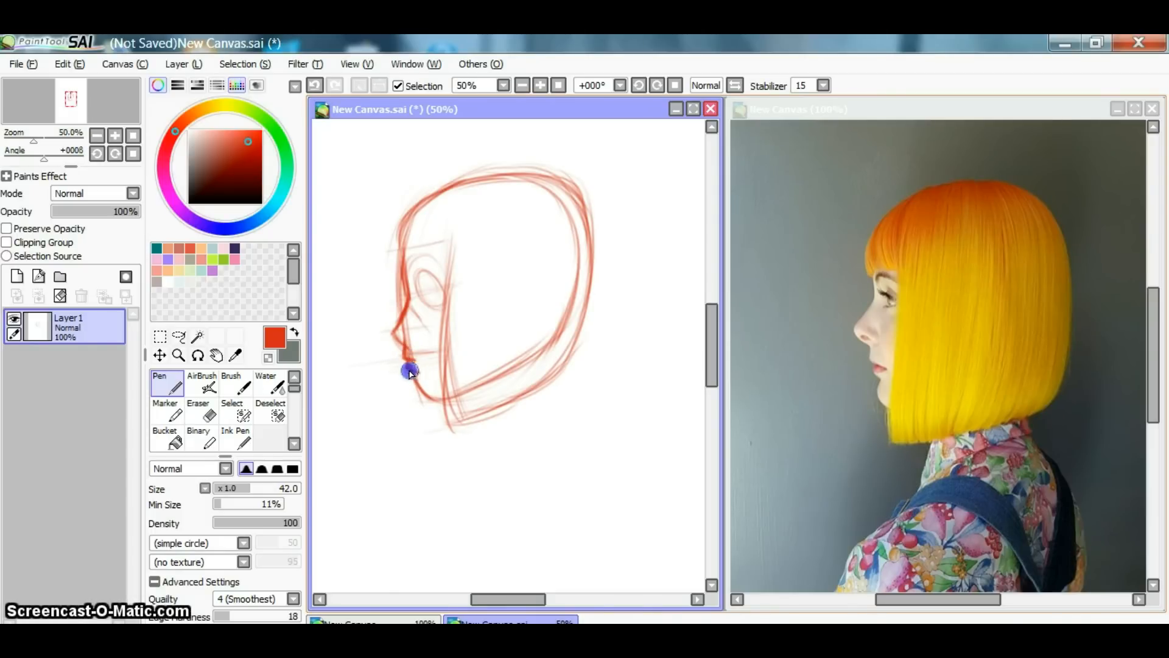
{"action": "left_click_drag", "start_coordinate": [412, 382], "coordinate": [459, 392]}
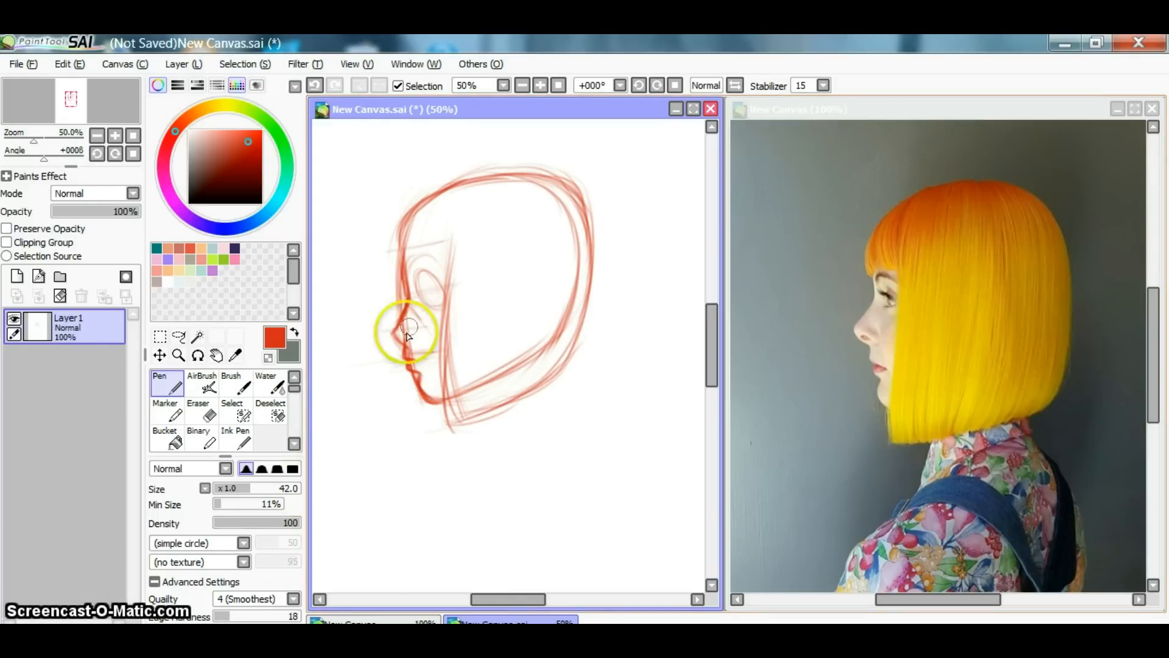
Darken the nose and lip contour with heavier strokes and add the curve of the nostril
{"action": "left_click_drag", "start_coordinate": [404, 307], "coordinate": [407, 302]}
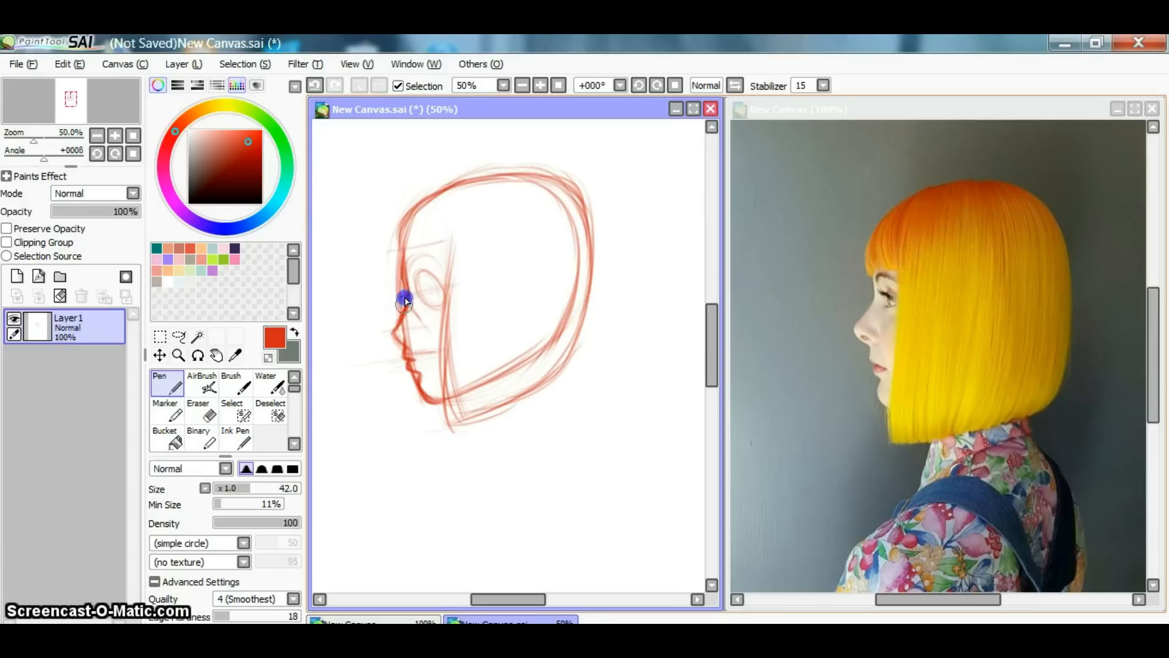
{"action": "left_click_drag", "start_coordinate": [401, 316], "coordinate": [392, 335]}
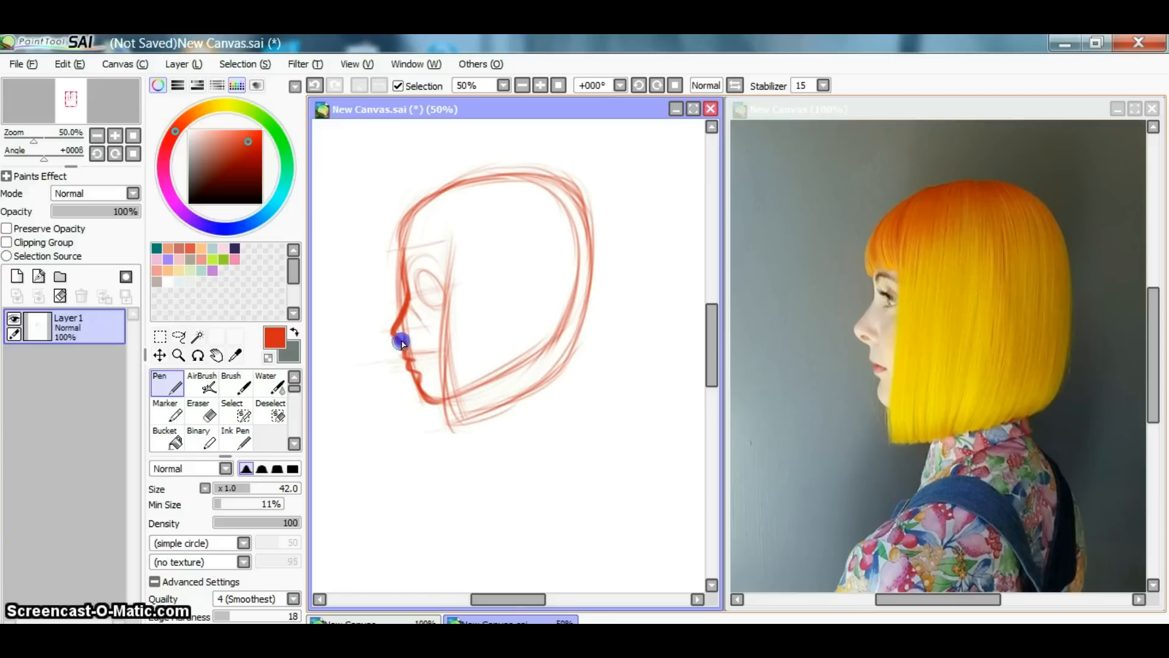
{"action": "left_click_drag", "start_coordinate": [407, 352], "coordinate": [396, 384]}
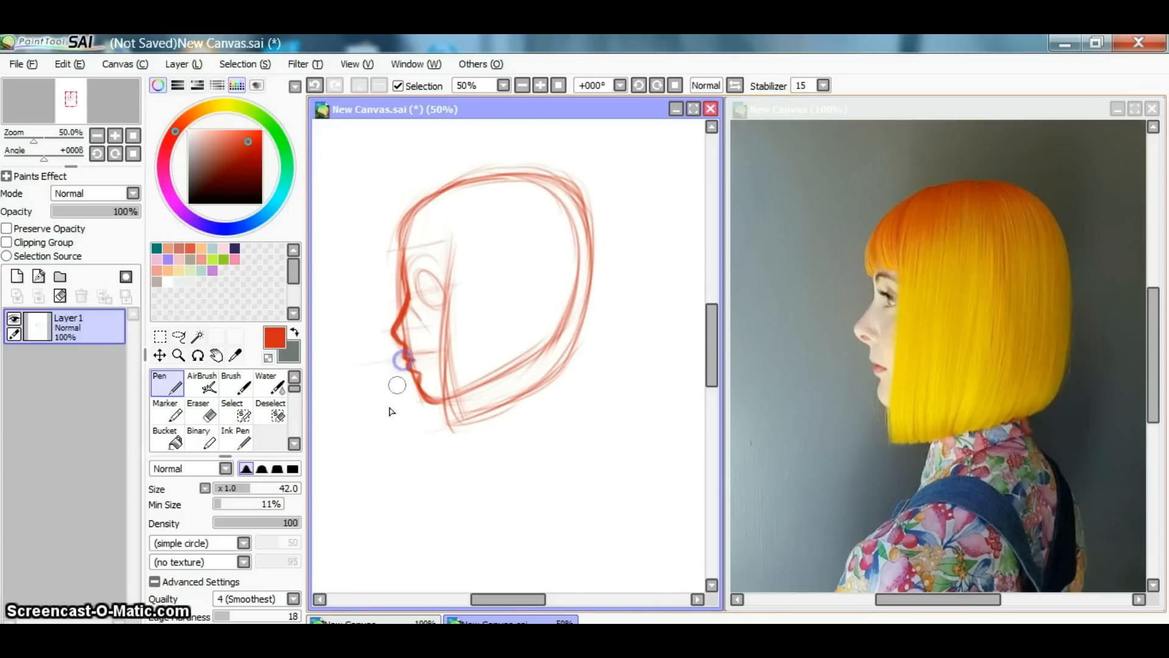
{"action": "left_click_drag", "start_coordinate": [403, 330], "coordinate": [409, 337]}
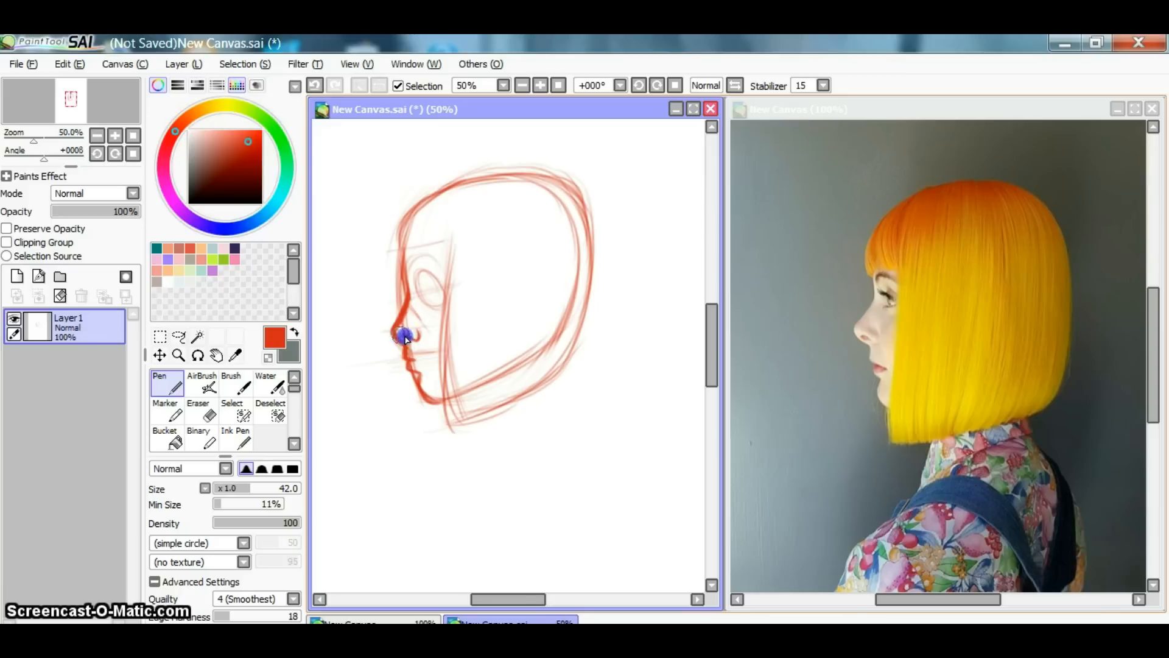
{"action": "left_click_drag", "start_coordinate": [418, 334], "coordinate": [419, 330]}
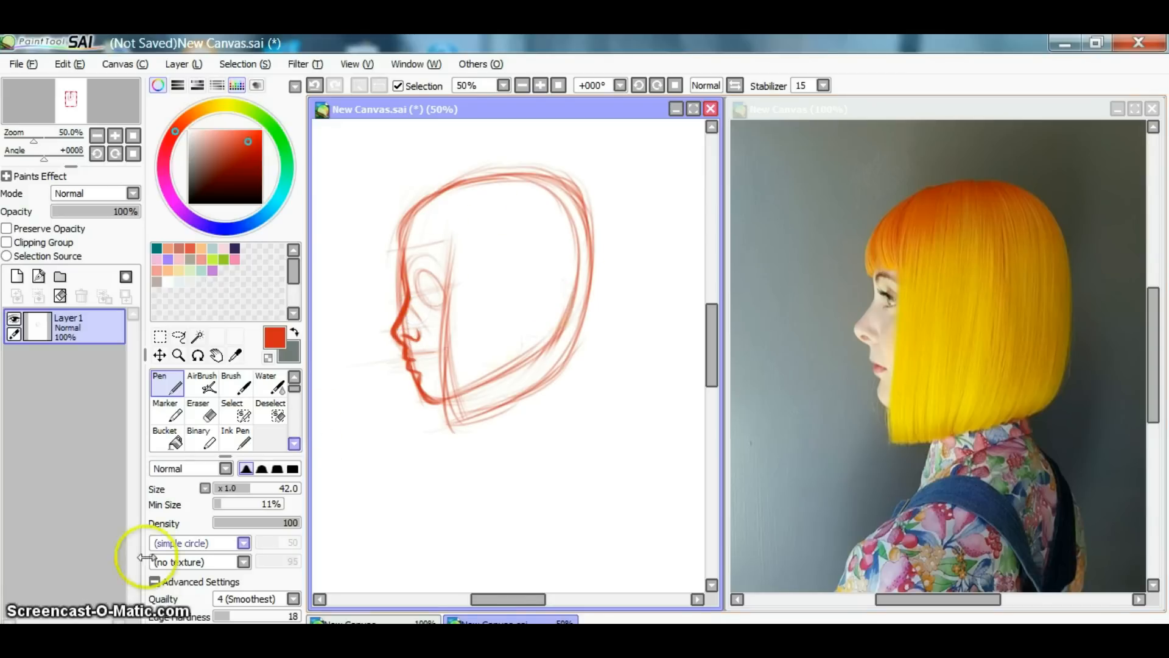
Sketch the eye inside its guide circle with an upper lid curve and crossed lines for the iris
{"action": "left_click_drag", "start_coordinate": [420, 281], "coordinate": [422, 281]}
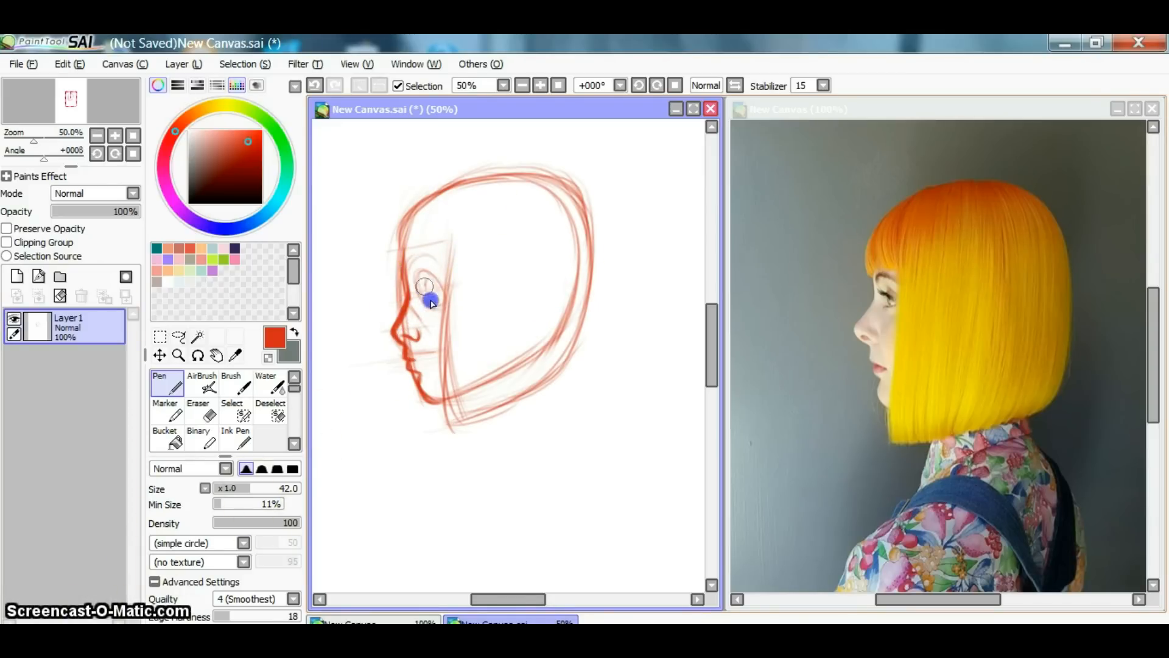
{"action": "left_click_drag", "start_coordinate": [429, 303], "coordinate": [432, 301]}
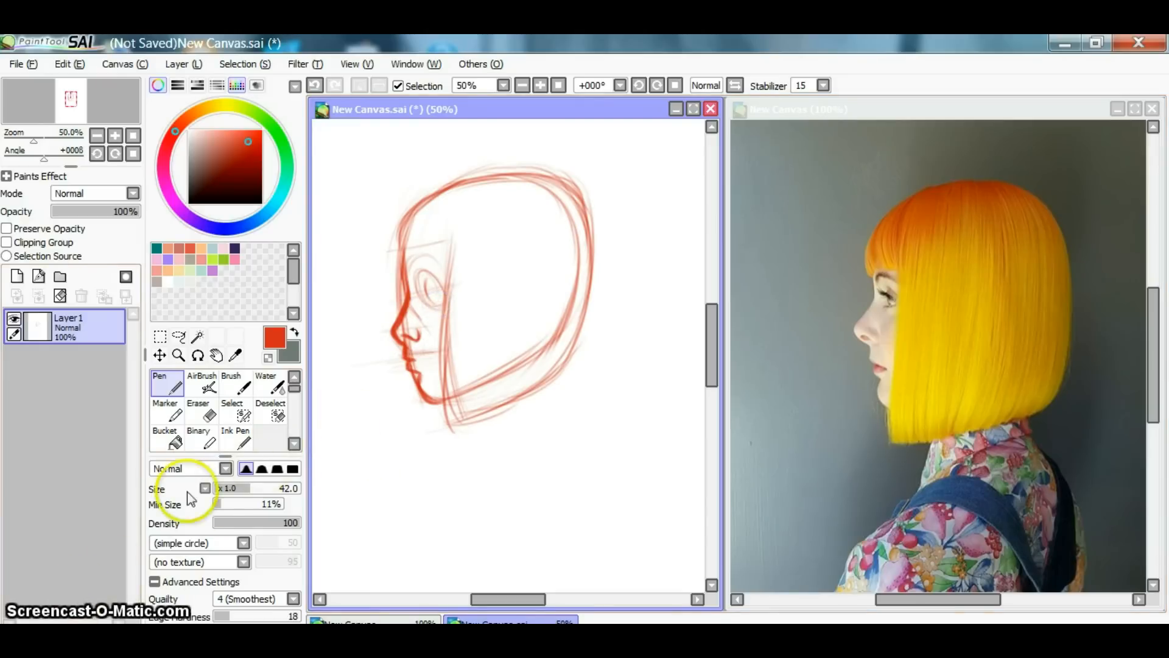
{"action": "left_click_drag", "start_coordinate": [421, 285], "coordinate": [419, 287]}
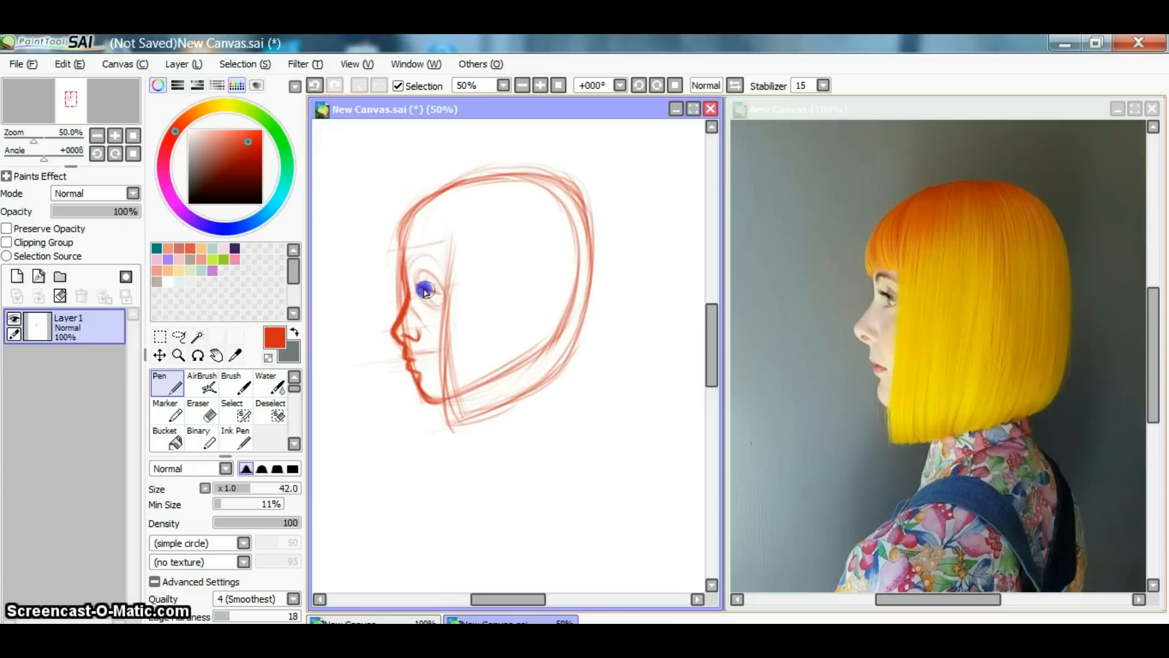
{"action": "mouse_move", "coordinate": [430, 293]}
{"action": "left_mouse_down"}
{"action": "mouse_move", "coordinate": [400, 285]}
{"action": "mouse_move", "coordinate": [402, 273]}
{"action": "mouse_move", "coordinate": [428, 281]}
{"action": "left_mouse_up"}
{"action": "mouse_move", "coordinate": [422, 279]}
{"action": "left_mouse_down"}
{"action": "mouse_move", "coordinate": [439, 280]}
{"action": "mouse_move", "coordinate": [426, 292]}
{"action": "mouse_move", "coordinate": [441, 300]}
{"action": "left_mouse_up"}
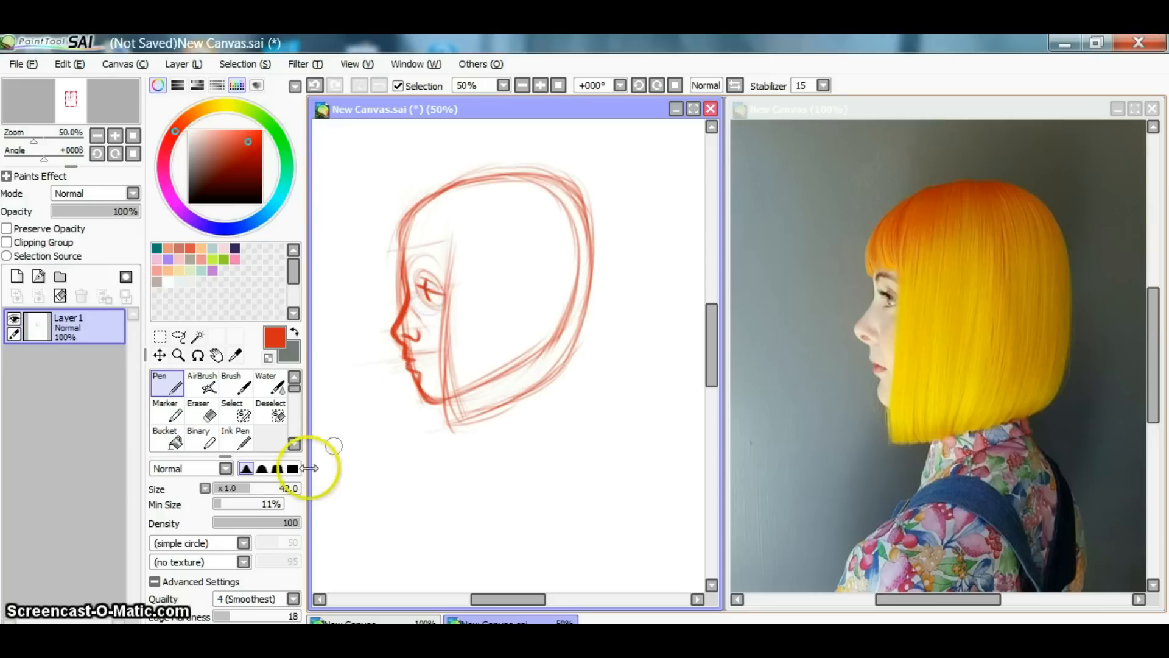
Rotate the canvas view to -45°, add the lower eye strokes, and reset the rotation
{"action": "left_click", "coordinate": [639, 85]}
{"action": "left_click", "coordinate": [639, 85]}
{"action": "left_click", "coordinate": [639, 85]}
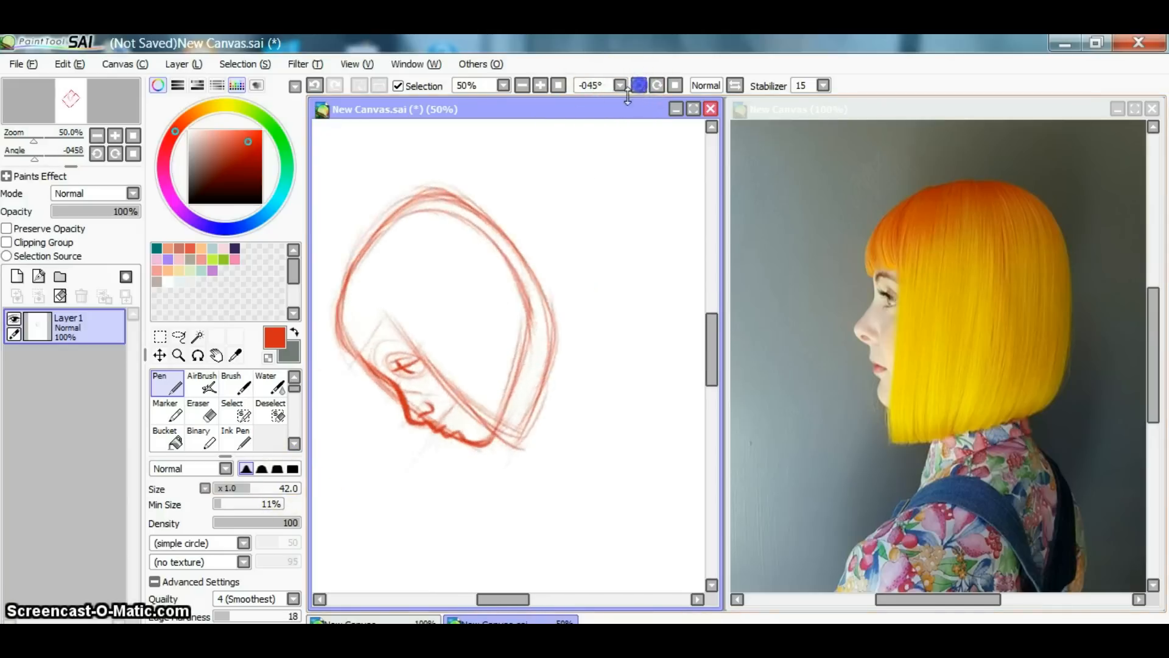
{"action": "left_click_drag", "start_coordinate": [410, 365], "coordinate": [420, 364]}
{"action": "left_click_drag", "start_coordinate": [417, 380], "coordinate": [422, 380]}
{"action": "left_click_drag", "start_coordinate": [422, 380], "coordinate": [423, 380]}
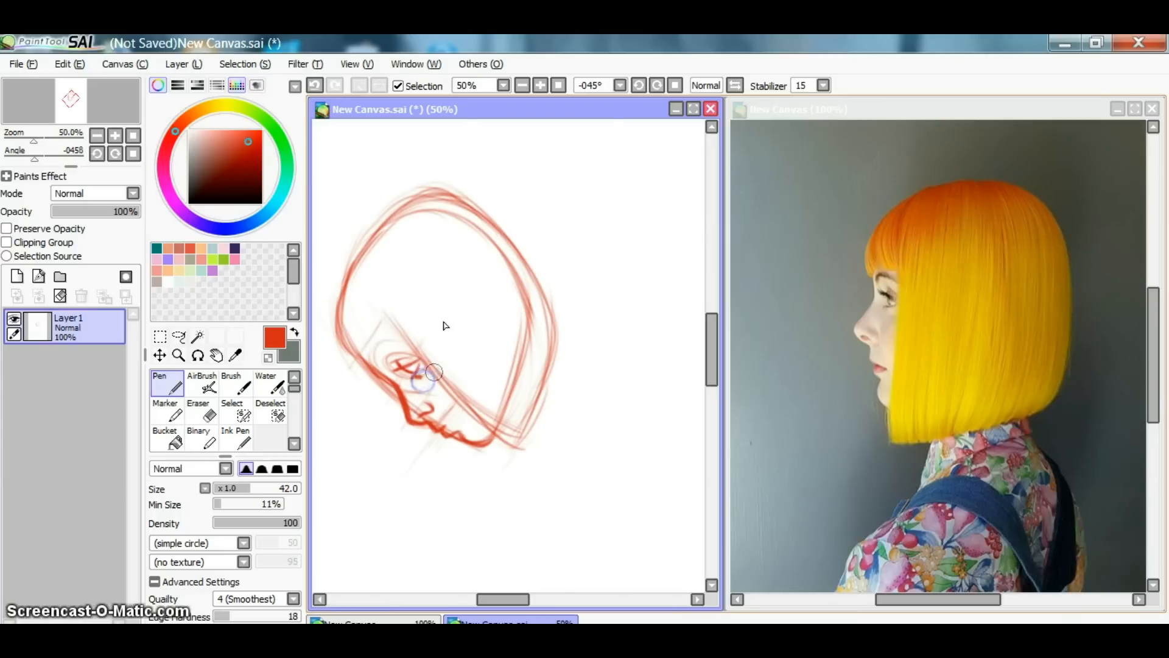
{"action": "left_click", "coordinate": [674, 86]}
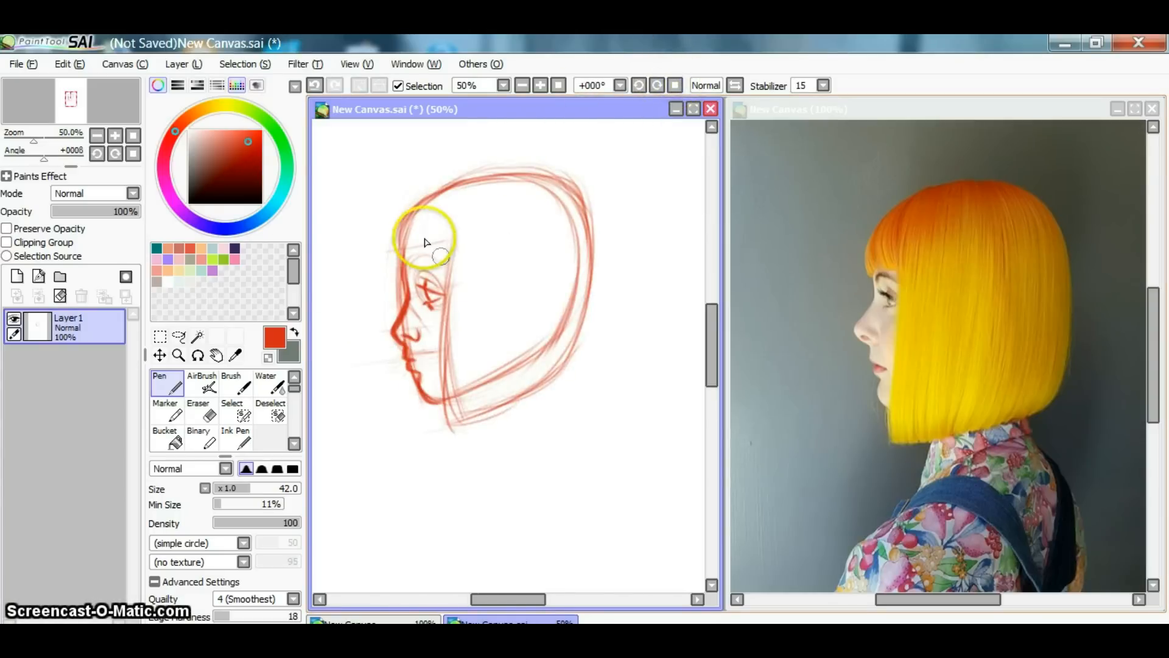
Draw an arched eyebrow above the eye and add a light stroke beneath the eye
{"action": "left_click_drag", "start_coordinate": [414, 275], "coordinate": [415, 275]}
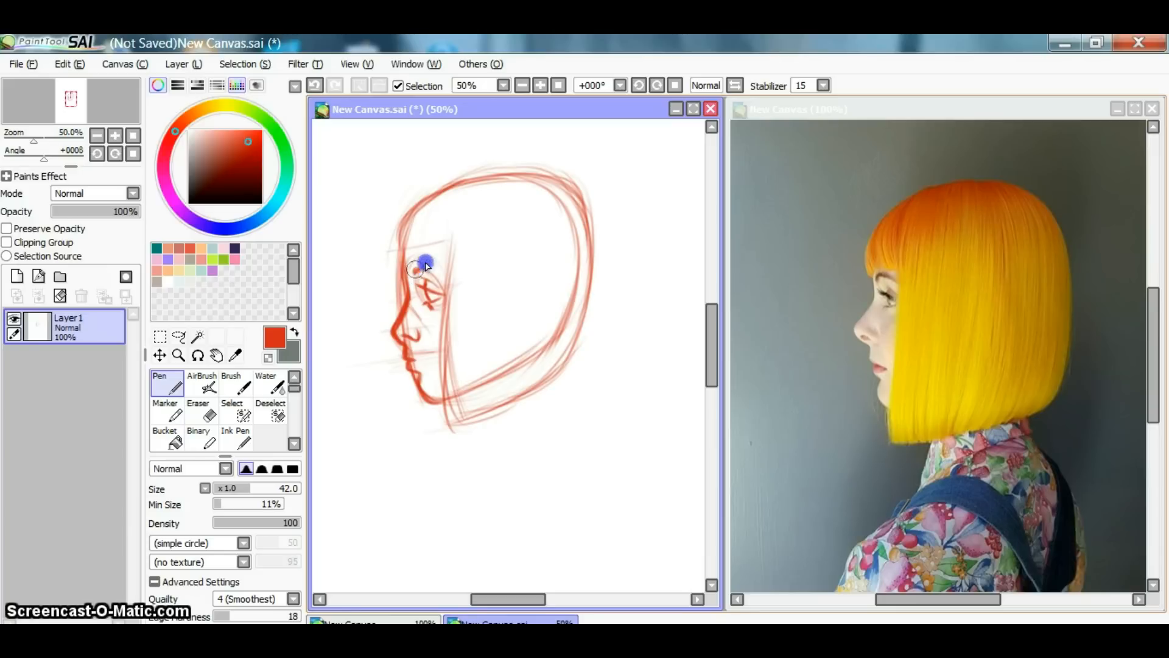
{"action": "mouse_move", "coordinate": [424, 274]}
{"action": "left_mouse_down"}
{"action": "mouse_move", "coordinate": [419, 266]}
{"action": "mouse_move", "coordinate": [442, 277]}
{"action": "mouse_move", "coordinate": [418, 262]}
{"action": "mouse_move", "coordinate": [447, 272]}
{"action": "left_mouse_up"}
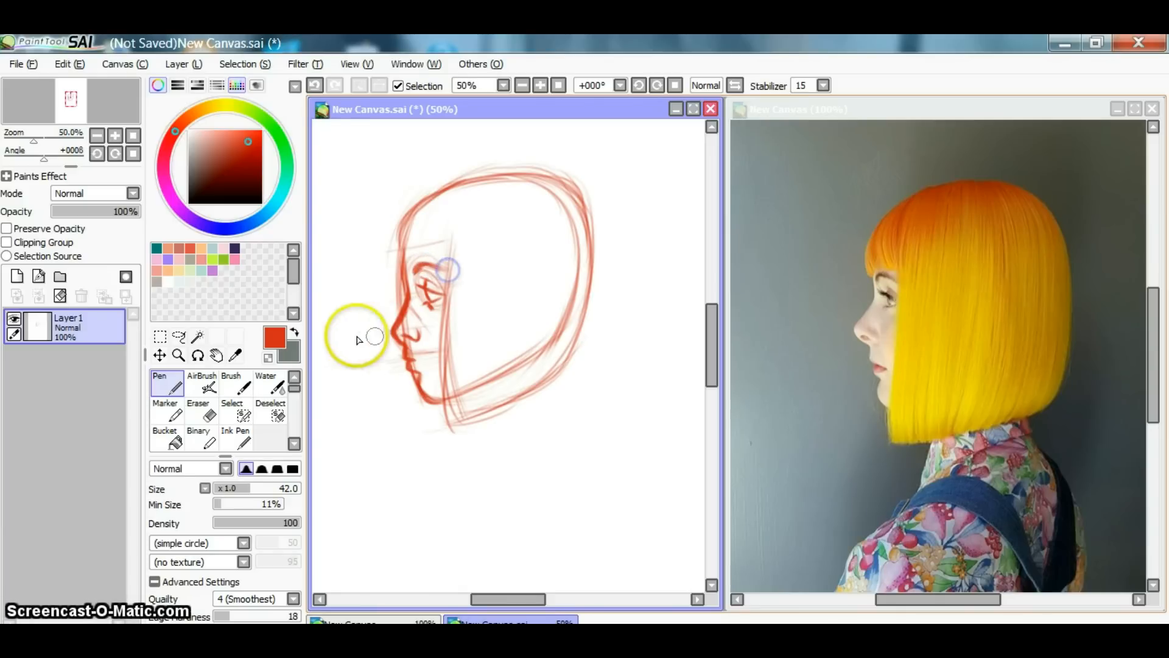
{"action": "mouse_move", "coordinate": [418, 300]}
{"action": "left_mouse_down"}
{"action": "mouse_move", "coordinate": [428, 292]}
{"action": "mouse_move", "coordinate": [429, 313]}
{"action": "left_mouse_up"}
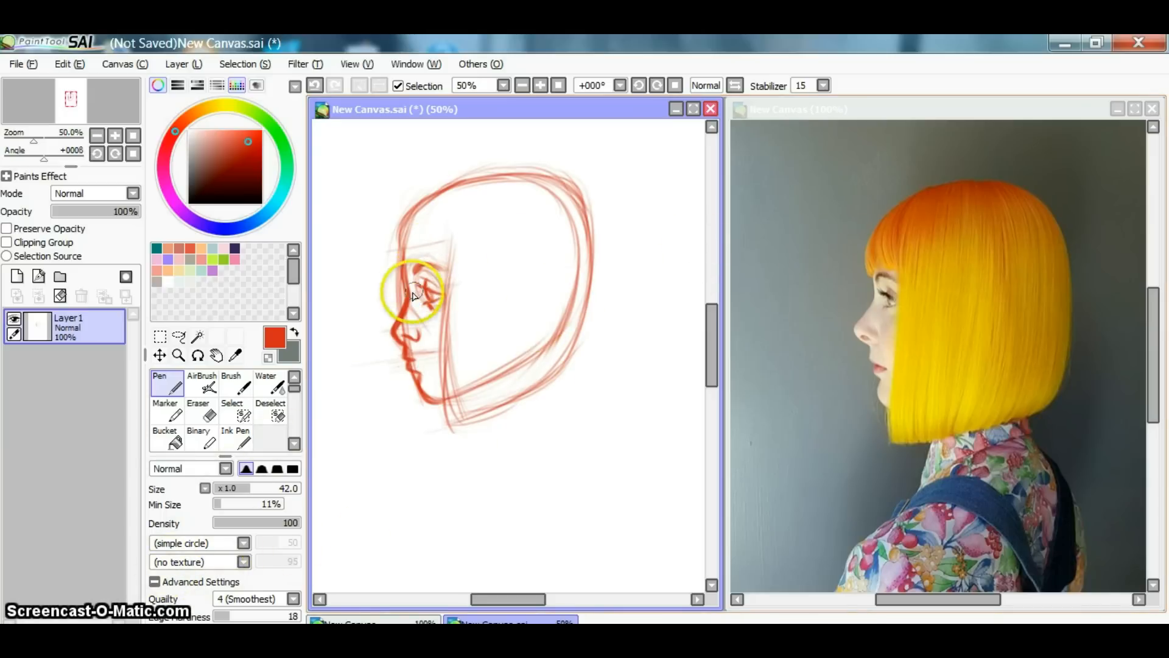
Sketch the fringe strands over the forehead and strengthen the hair's front edge beside the eye
{"action": "left_click_drag", "start_coordinate": [407, 285], "coordinate": [401, 298]}
{"action": "mouse_move", "coordinate": [407, 253]}
{"action": "left_mouse_down"}
{"action": "mouse_move", "coordinate": [406, 217]}
{"action": "mouse_move", "coordinate": [402, 266]}
{"action": "mouse_move", "coordinate": [398, 230]}
{"action": "mouse_move", "coordinate": [405, 269]}
{"action": "mouse_move", "coordinate": [447, 247]}
{"action": "left_mouse_up"}
{"action": "left_click_drag", "start_coordinate": [462, 184], "coordinate": [447, 321]}
{"action": "left_click_drag", "start_coordinate": [449, 259], "coordinate": [443, 310]}
{"action": "left_click_drag", "start_coordinate": [454, 190], "coordinate": [447, 250]}
{"action": "mouse_move", "coordinate": [426, 210]}
{"action": "left_mouse_down"}
{"action": "mouse_move", "coordinate": [433, 256]}
{"action": "mouse_move", "coordinate": [422, 206]}
{"action": "mouse_move", "coordinate": [428, 257]}
{"action": "mouse_move", "coordinate": [416, 208]}
{"action": "mouse_move", "coordinate": [419, 257]}
{"action": "mouse_move", "coordinate": [407, 214]}
{"action": "mouse_move", "coordinate": [405, 261]}
{"action": "left_mouse_up"}
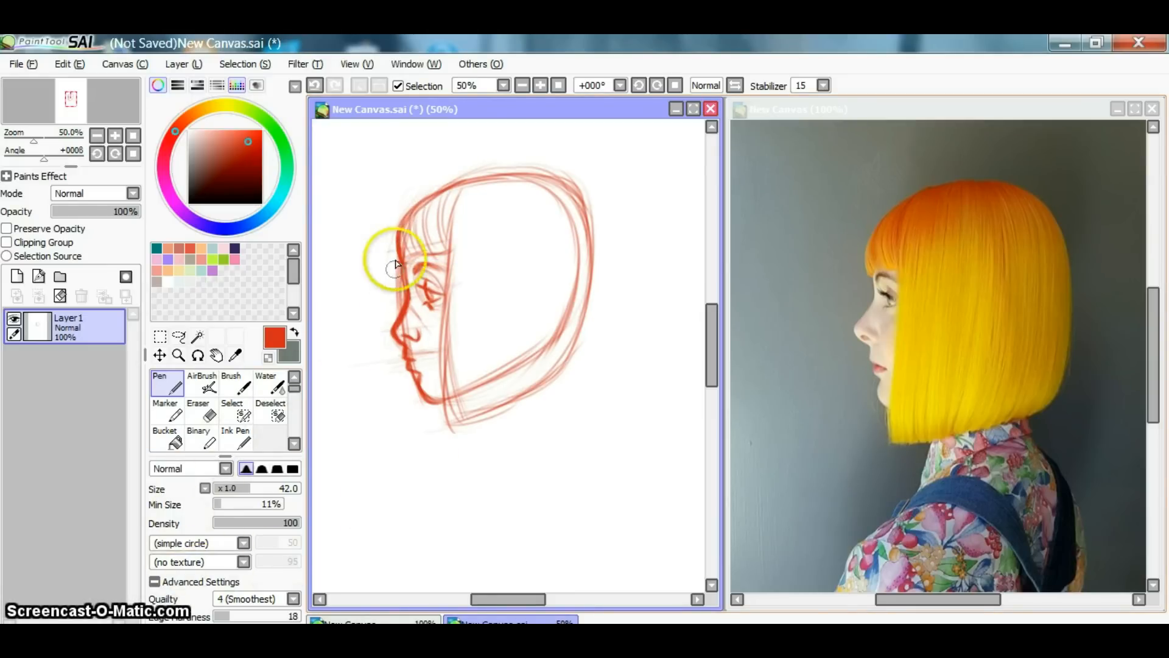
Erase the lips between the nose and chin, and return to the Pen tool for redrawing
{"action": "mouse_move", "coordinate": [406, 345]}
{"action": "left_mouse_down"}
{"action": "mouse_move", "coordinate": [430, 362]}
{"action": "mouse_move", "coordinate": [388, 255]}
{"action": "mouse_move", "coordinate": [401, 295]}
{"action": "mouse_move", "coordinate": [397, 286]}
{"action": "mouse_move", "coordinate": [386, 321]}
{"action": "mouse_move", "coordinate": [397, 276]}
{"action": "mouse_move", "coordinate": [396, 289]}
{"action": "mouse_move", "coordinate": [383, 188]}
{"action": "left_mouse_up"}
{"action": "left_click", "coordinate": [198, 413]}
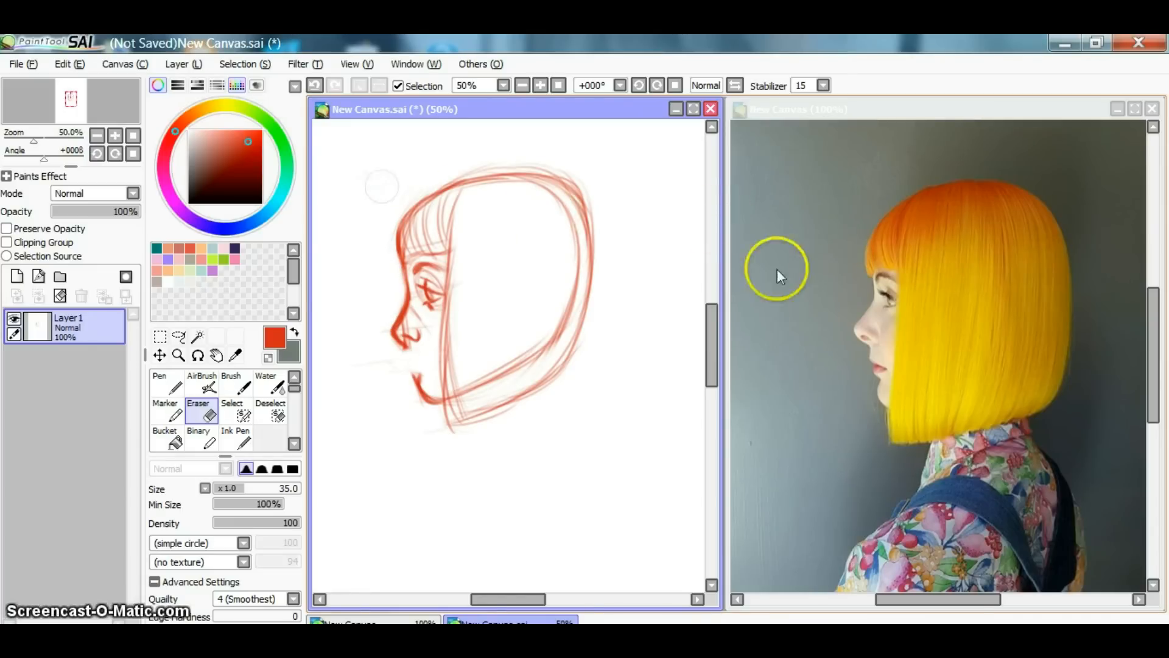
{"action": "left_click", "coordinate": [179, 336]}
{"action": "left_click", "coordinate": [167, 384]}
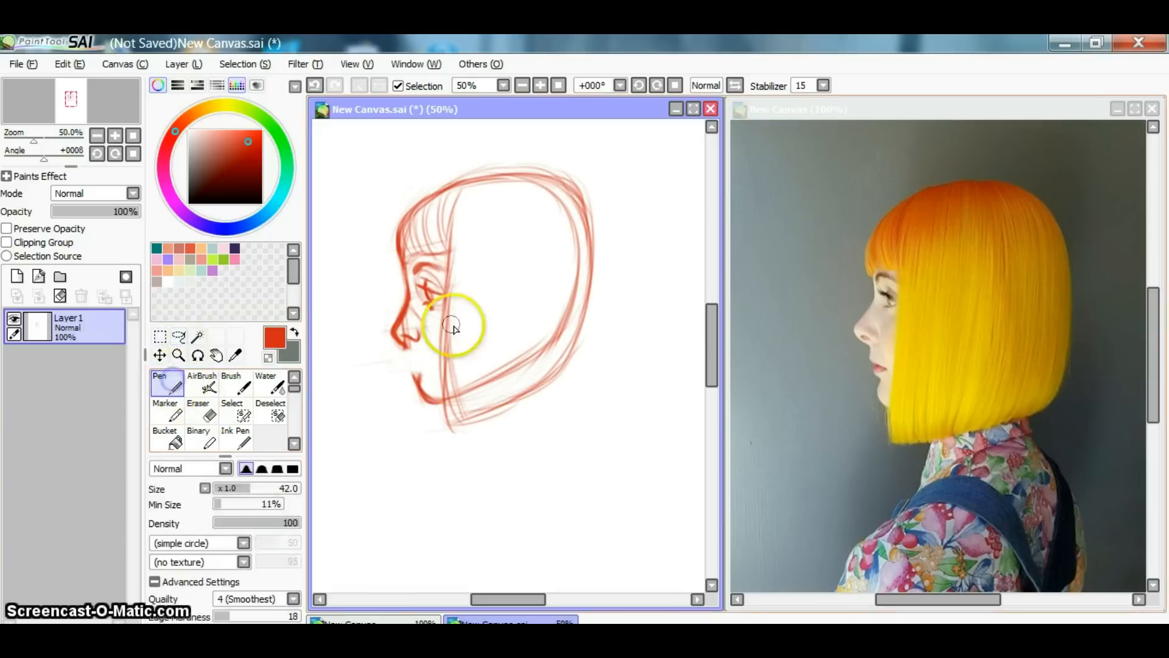
Erase the nose tip, its underside and the nostril from the face profile
{"action": "left_click", "coordinate": [406, 294]}
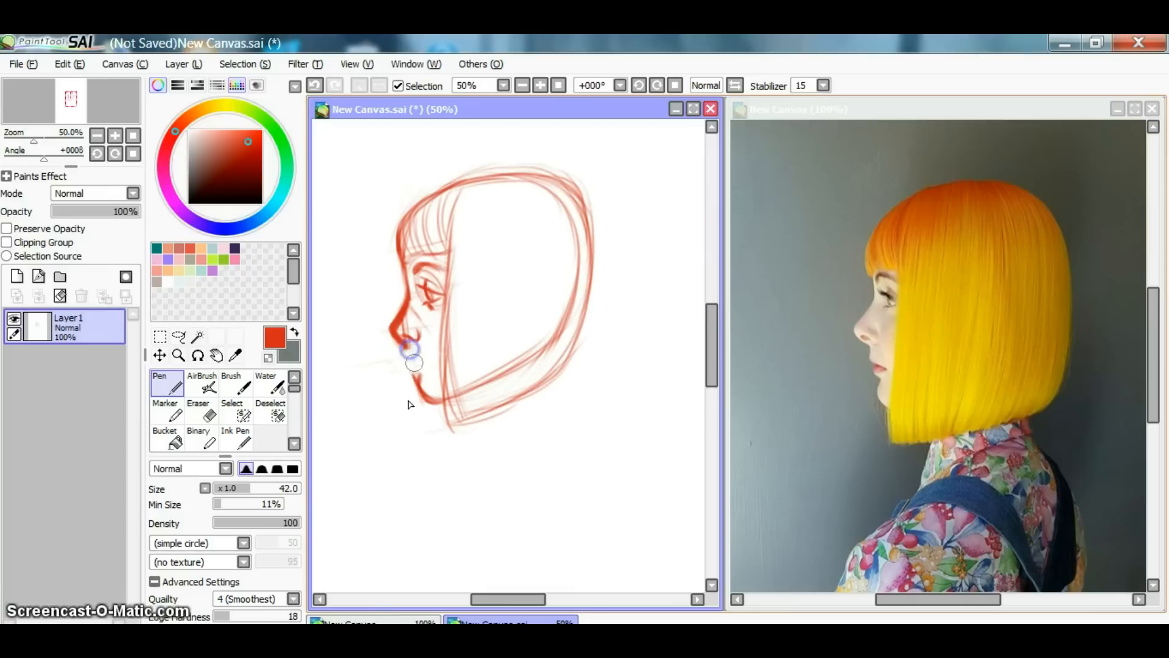
{"action": "left_click", "coordinate": [199, 412]}
{"action": "left_click", "coordinate": [394, 309]}
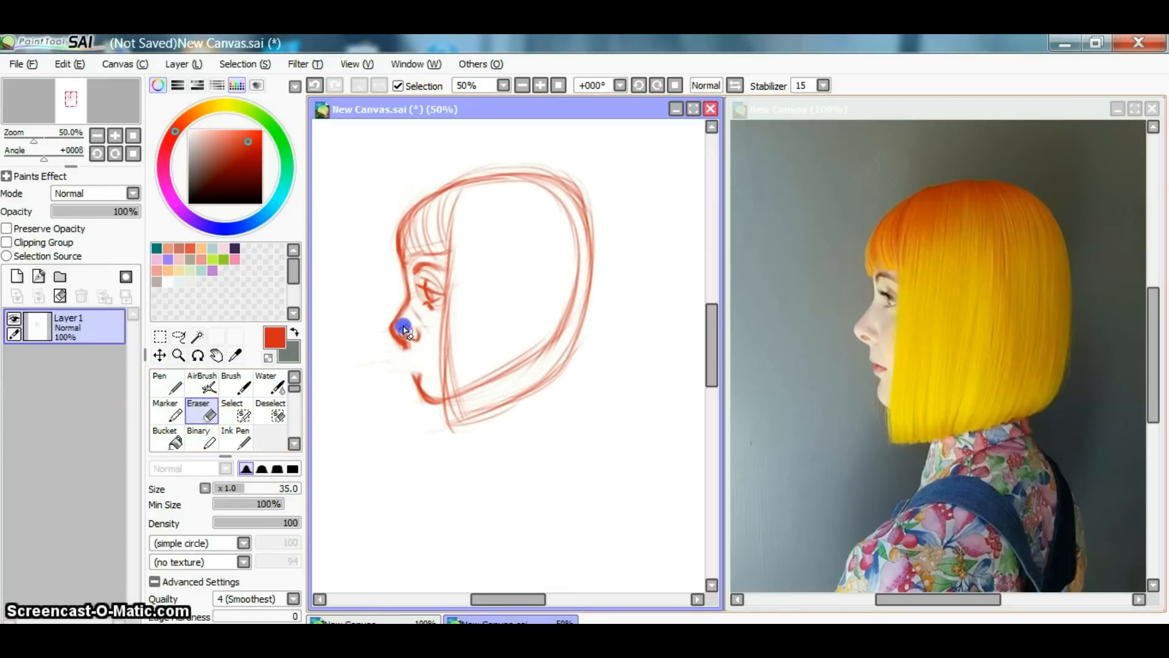
{"action": "mouse_move", "coordinate": [418, 342]}
{"action": "left_mouse_down"}
{"action": "mouse_move", "coordinate": [397, 362]}
{"action": "mouse_move", "coordinate": [400, 343]}
{"action": "left_mouse_up"}
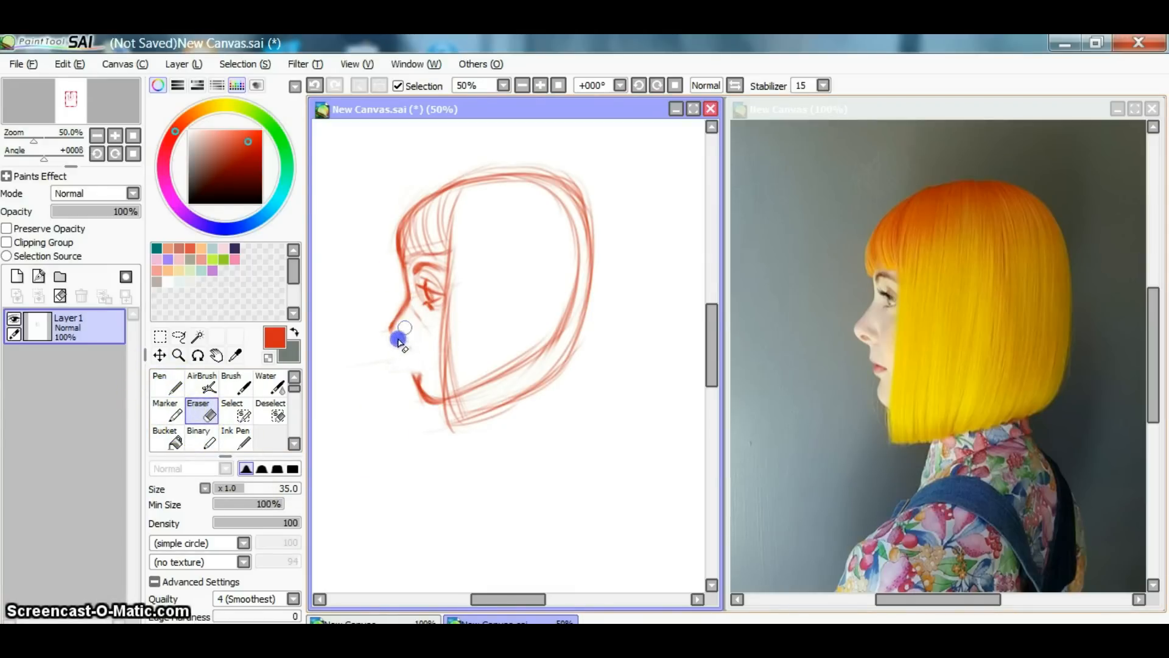
Redraw the nose with the Pen, shaping the bridge, a smaller tip, the underside and the nostril
{"action": "left_click", "coordinate": [167, 384]}
{"action": "left_click_drag", "start_coordinate": [417, 355], "coordinate": [420, 370]}
{"action": "mouse_move", "coordinate": [410, 303]}
{"action": "left_mouse_down"}
{"action": "mouse_move", "coordinate": [424, 385]}
{"action": "mouse_move", "coordinate": [409, 306]}
{"action": "left_mouse_up"}
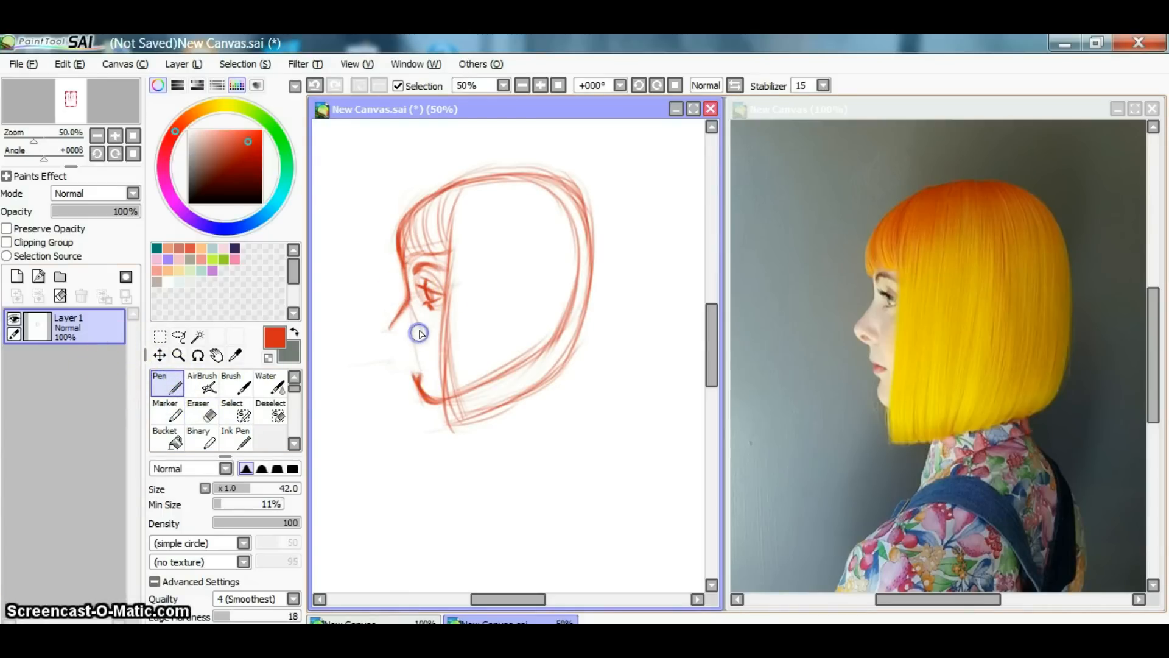
{"action": "left_click_drag", "start_coordinate": [416, 363], "coordinate": [444, 367]}
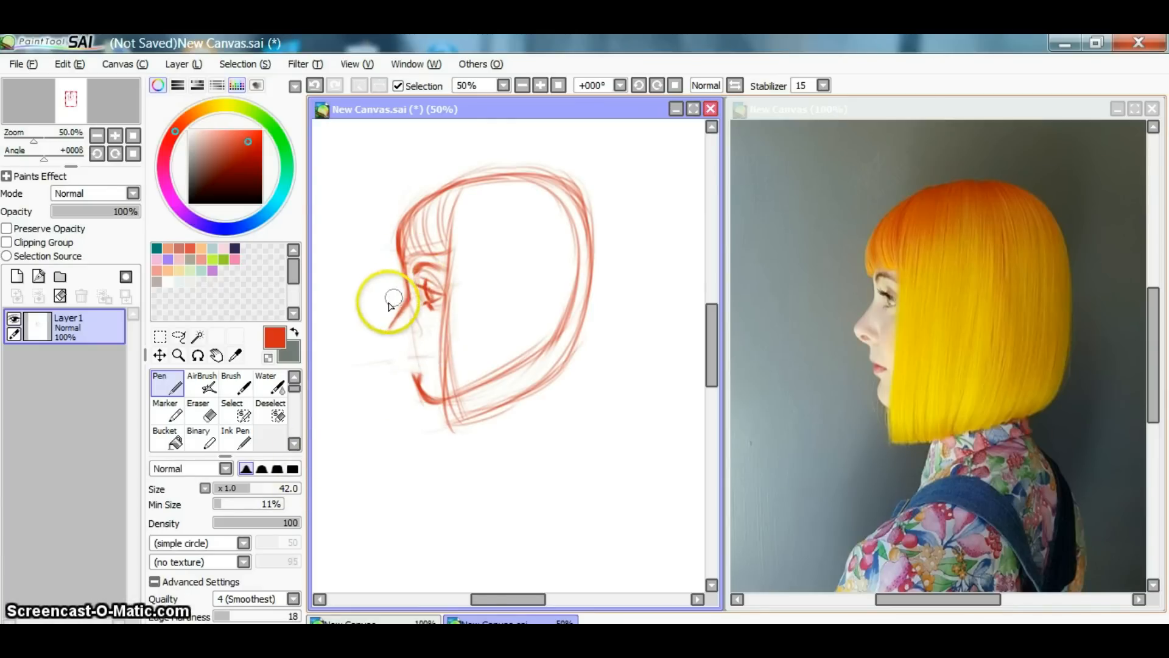
{"action": "left_click_drag", "start_coordinate": [388, 329], "coordinate": [408, 294]}
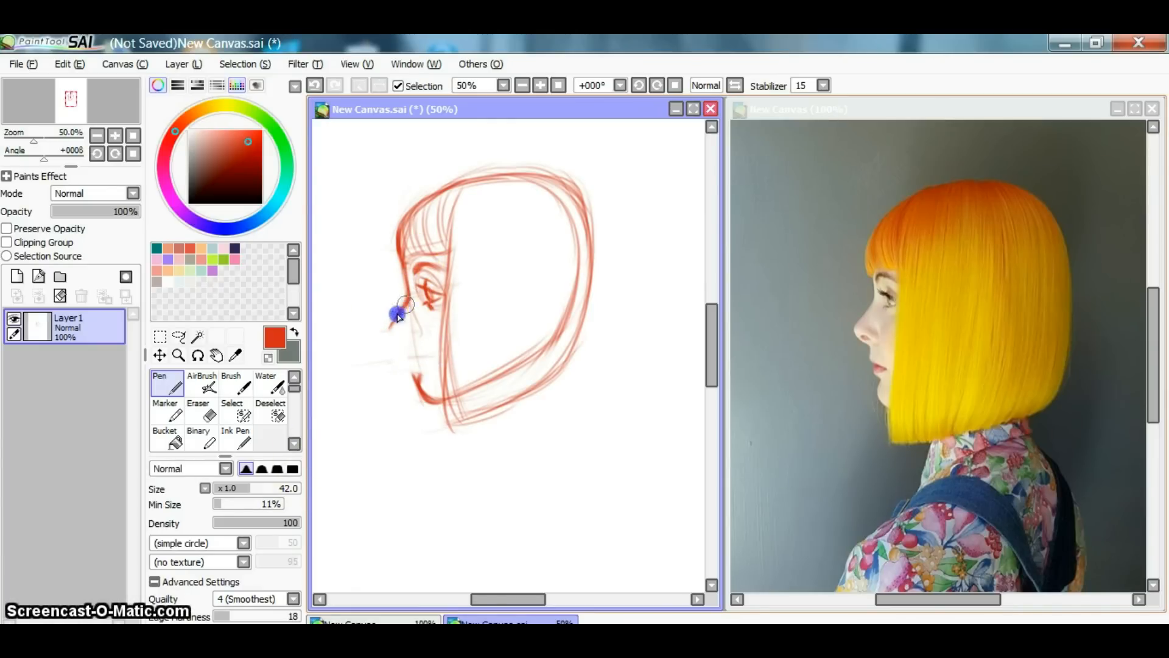
{"action": "left_click_drag", "start_coordinate": [407, 300], "coordinate": [394, 324]}
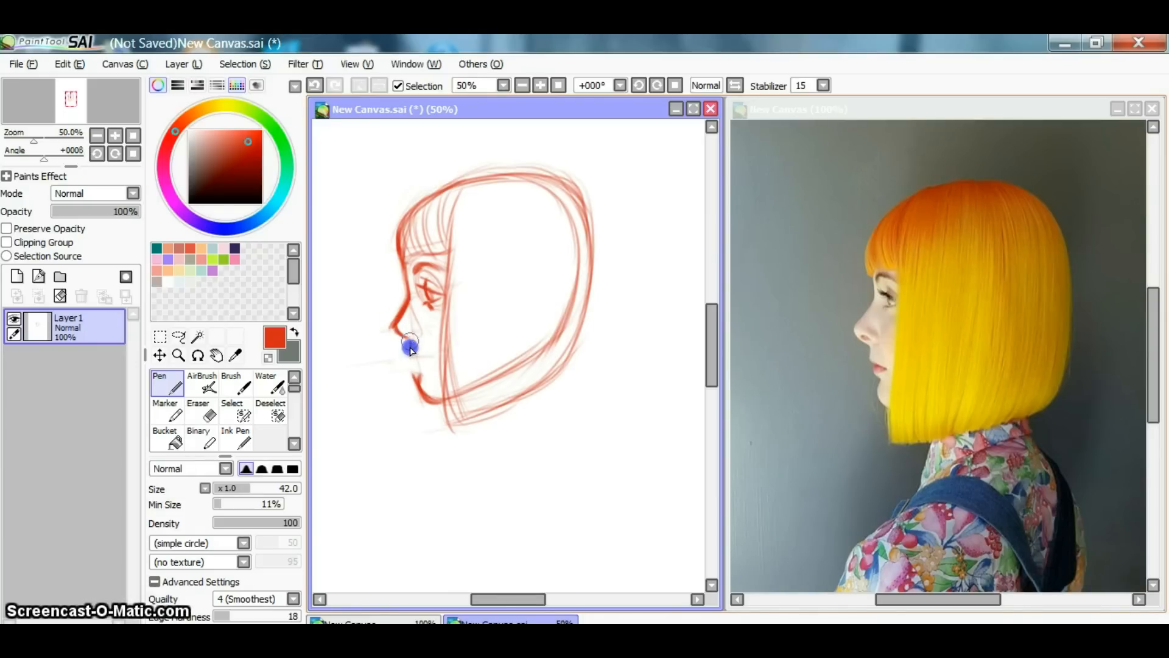
{"action": "left_click_drag", "start_coordinate": [410, 359], "coordinate": [398, 332]}
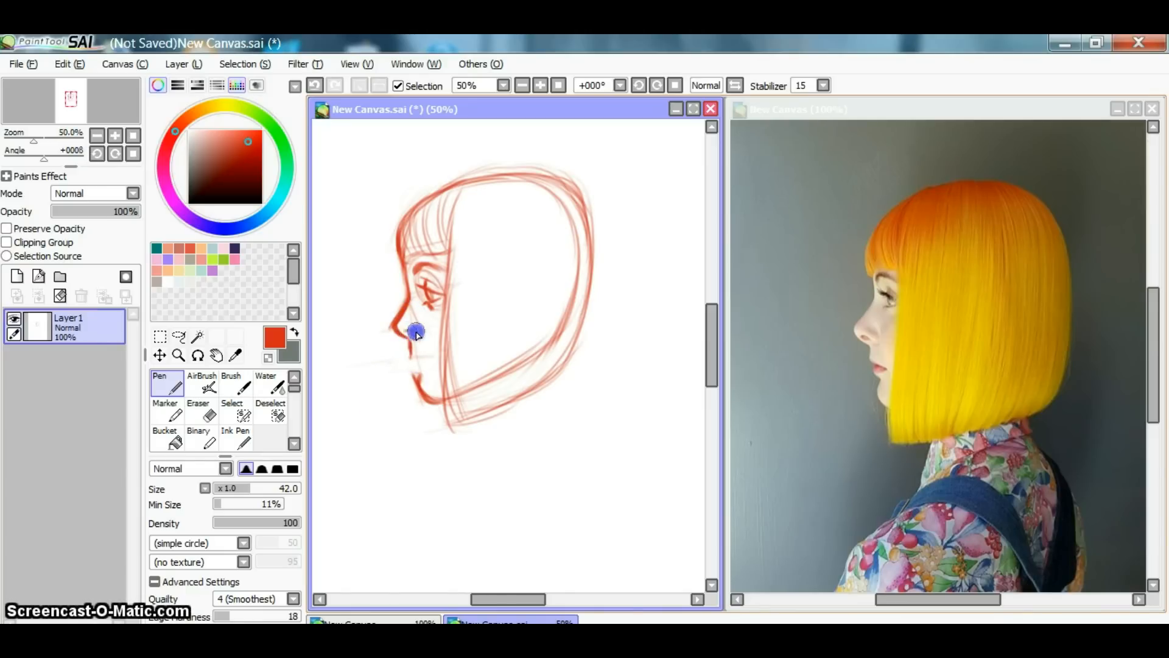
{"action": "left_click_drag", "start_coordinate": [415, 336], "coordinate": [417, 339]}
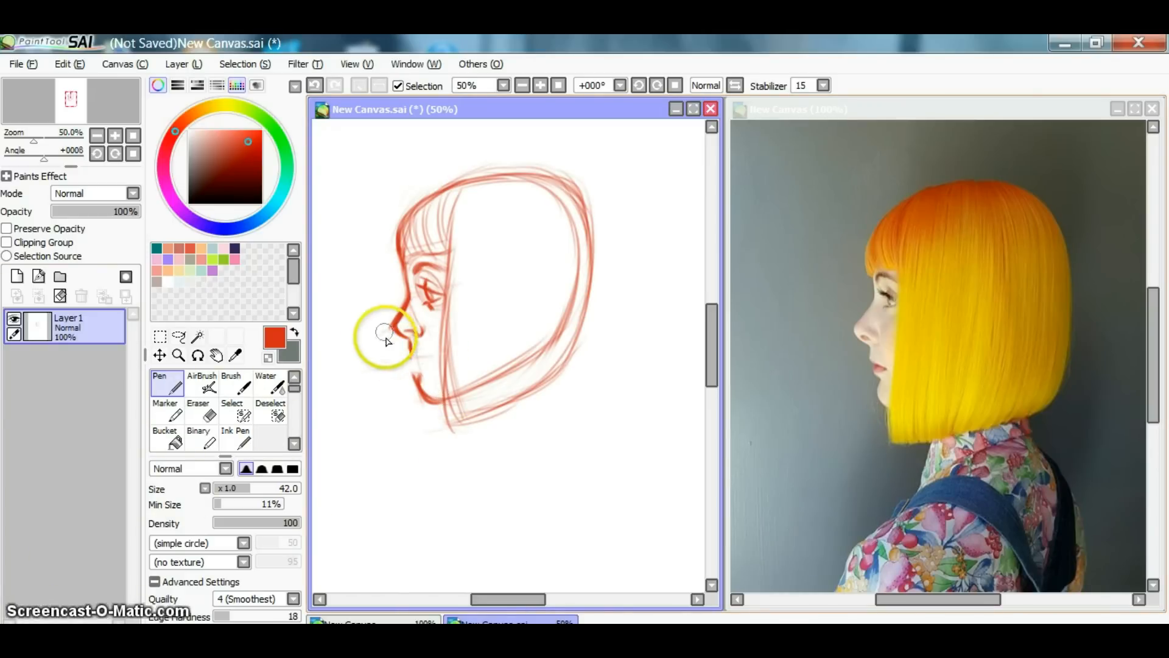
Draw the upper lip, mouth line and lower lip, and continue the contour into the chin
{"action": "left_click_drag", "start_coordinate": [407, 355], "coordinate": [410, 357]}
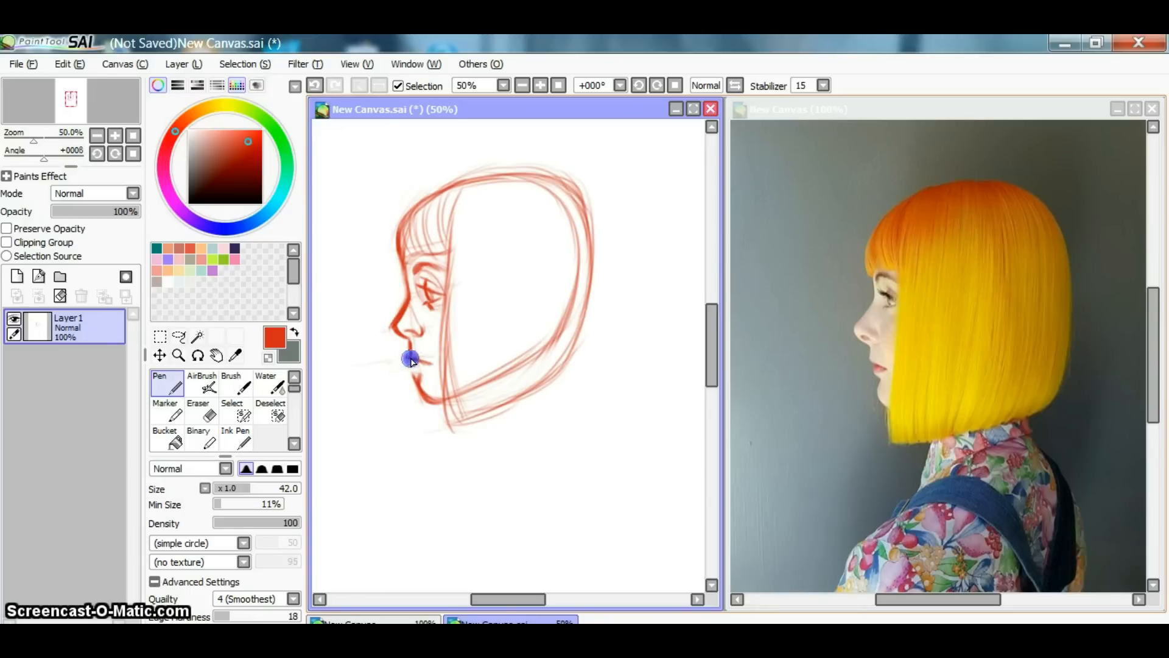
{"action": "left_click_drag", "start_coordinate": [407, 356], "coordinate": [410, 353]}
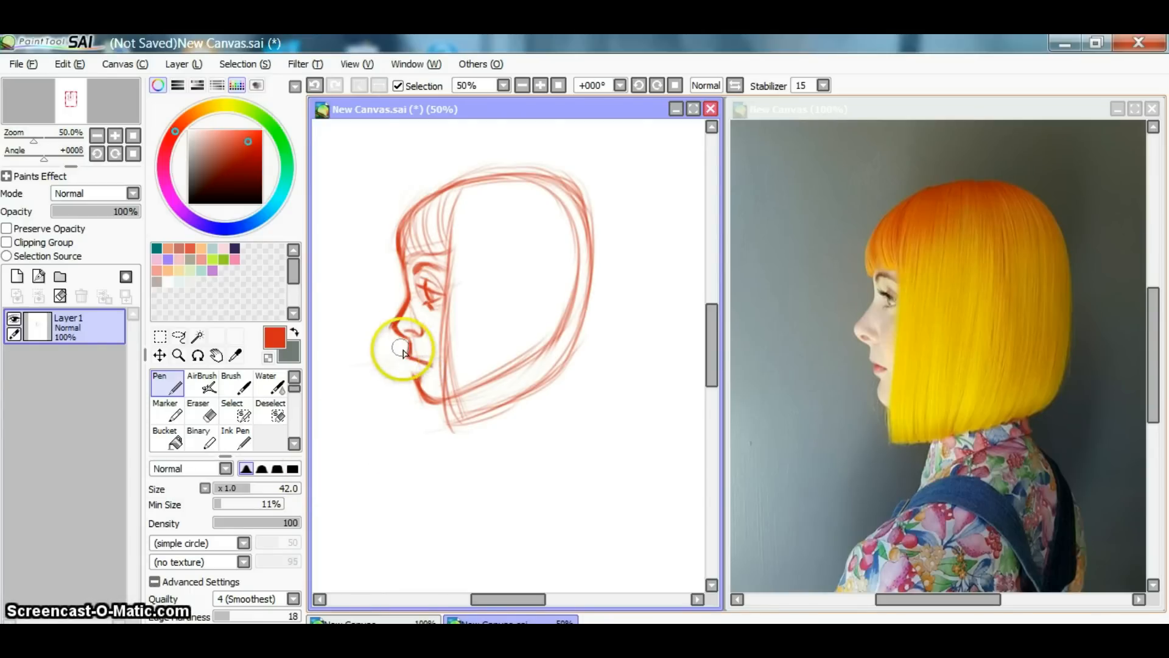
{"action": "mouse_move", "coordinate": [412, 359]}
{"action": "left_mouse_down"}
{"action": "mouse_move", "coordinate": [418, 396]}
{"action": "mouse_move", "coordinate": [418, 370]}
{"action": "left_mouse_up"}
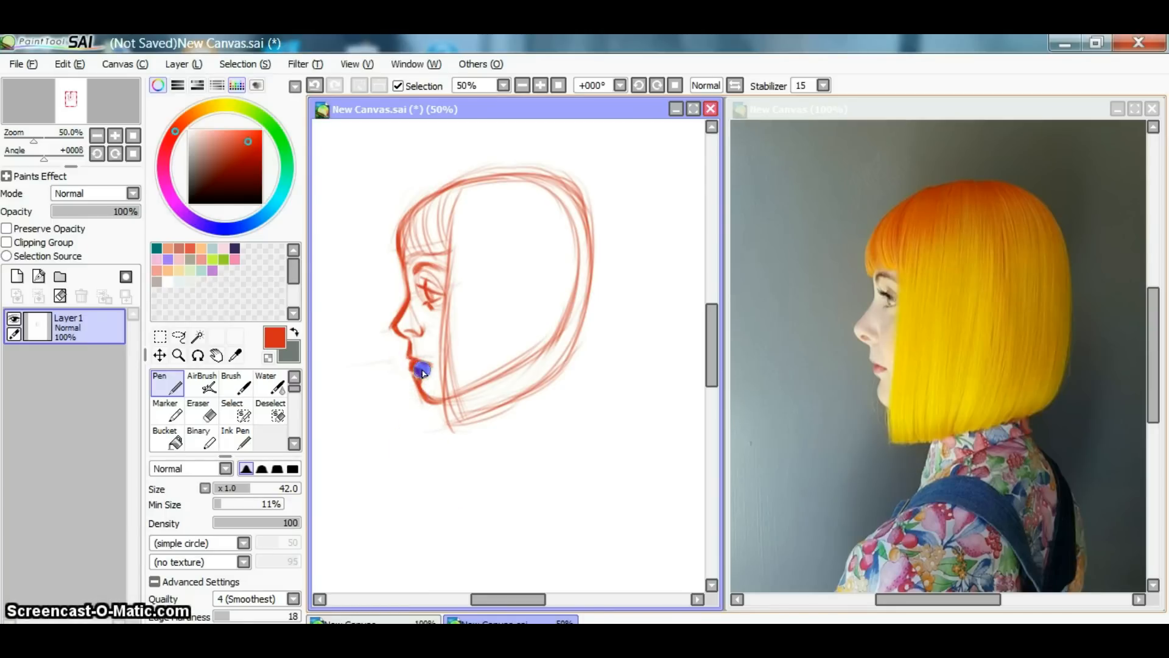
{"action": "left_click_drag", "start_coordinate": [422, 376], "coordinate": [444, 402]}
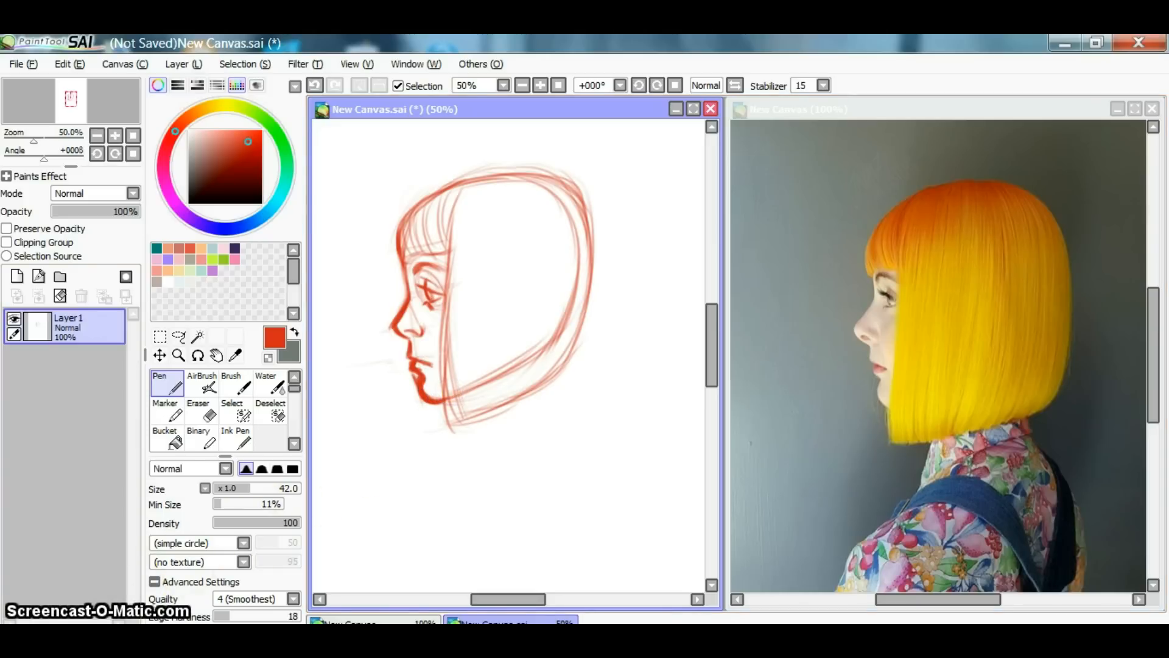
Erase the doubled lines along the hair's front edge, the jaw and the inner head contour
{"action": "left_click", "coordinate": [201, 413]}
{"action": "mouse_move", "coordinate": [407, 386]}
{"action": "left_mouse_down"}
{"action": "mouse_move", "coordinate": [437, 415]}
{"action": "mouse_move", "coordinate": [446, 347]}
{"action": "left_mouse_up"}
{"action": "mouse_move", "coordinate": [447, 406]}
{"action": "left_mouse_down"}
{"action": "mouse_move", "coordinate": [451, 335]}
{"action": "mouse_move", "coordinate": [457, 391]}
{"action": "mouse_move", "coordinate": [444, 439]}
{"action": "mouse_move", "coordinate": [454, 384]}
{"action": "mouse_move", "coordinate": [525, 353]}
{"action": "mouse_move", "coordinate": [522, 368]}
{"action": "mouse_move", "coordinate": [571, 282]}
{"action": "mouse_move", "coordinate": [567, 201]}
{"action": "mouse_move", "coordinate": [529, 180]}
{"action": "mouse_move", "coordinate": [564, 243]}
{"action": "mouse_move", "coordinate": [565, 210]}
{"action": "mouse_move", "coordinate": [563, 303]}
{"action": "mouse_move", "coordinate": [516, 385]}
{"action": "left_mouse_up"}
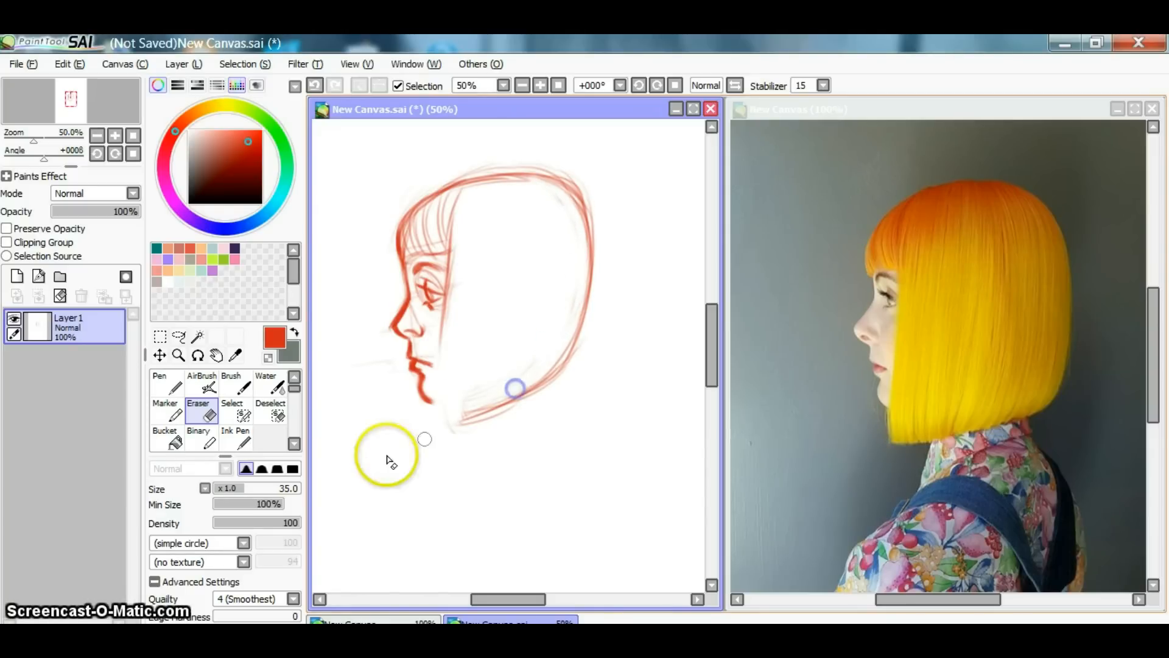
Redraw the bob's front edge as one bold line from beside the eye down to the pointed lower corner
{"action": "left_click", "coordinate": [164, 384]}
{"action": "mouse_move", "coordinate": [426, 356]}
{"action": "left_mouse_down"}
{"action": "mouse_move", "coordinate": [423, 390]}
{"action": "mouse_move", "coordinate": [443, 330]}
{"action": "mouse_move", "coordinate": [437, 389]}
{"action": "left_mouse_up"}
{"action": "left_click_drag", "start_coordinate": [446, 361], "coordinate": [445, 391]}
{"action": "left_click_drag", "start_coordinate": [441, 326], "coordinate": [444, 391]}
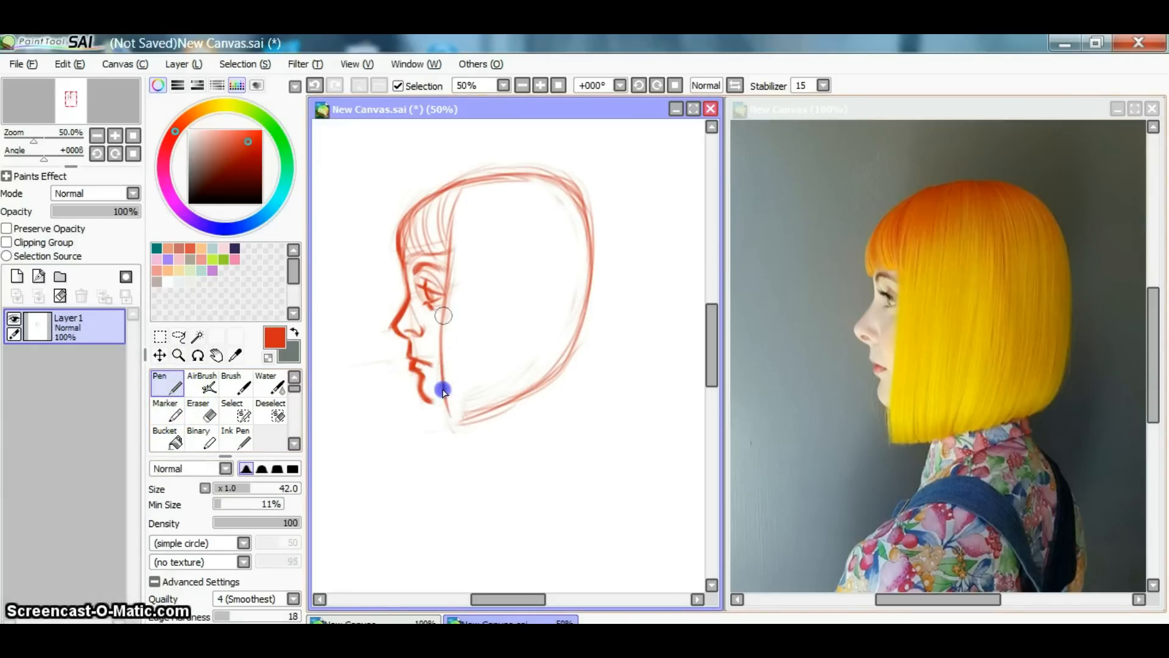
{"action": "mouse_move", "coordinate": [444, 312]}
{"action": "left_mouse_down"}
{"action": "mouse_move", "coordinate": [456, 203]}
{"action": "mouse_move", "coordinate": [448, 435]}
{"action": "mouse_move", "coordinate": [441, 334]}
{"action": "mouse_move", "coordinate": [446, 409]}
{"action": "mouse_move", "coordinate": [439, 354]}
{"action": "left_mouse_up"}
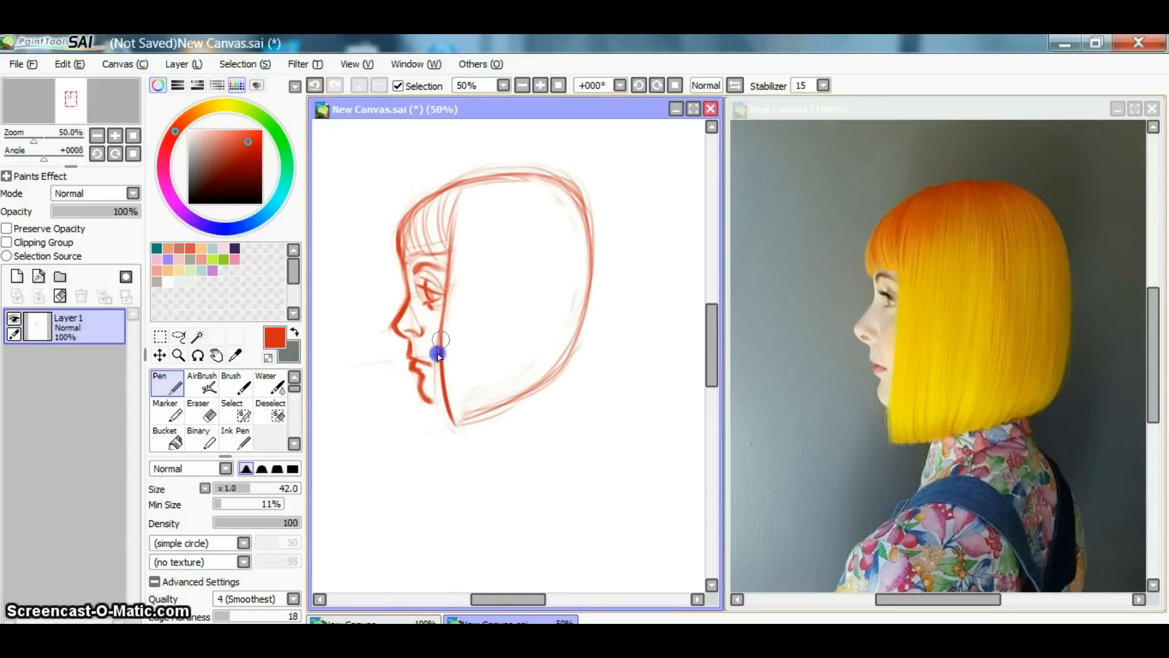
{"action": "left_click_drag", "start_coordinate": [455, 430], "coordinate": [456, 432]}
Connect the chin to the hair's front edge with a jawline and reinforce the upper lip contour
{"action": "left_click_drag", "start_coordinate": [422, 385], "coordinate": [448, 399]}
{"action": "left_click_drag", "start_coordinate": [403, 324], "coordinate": [413, 355]}
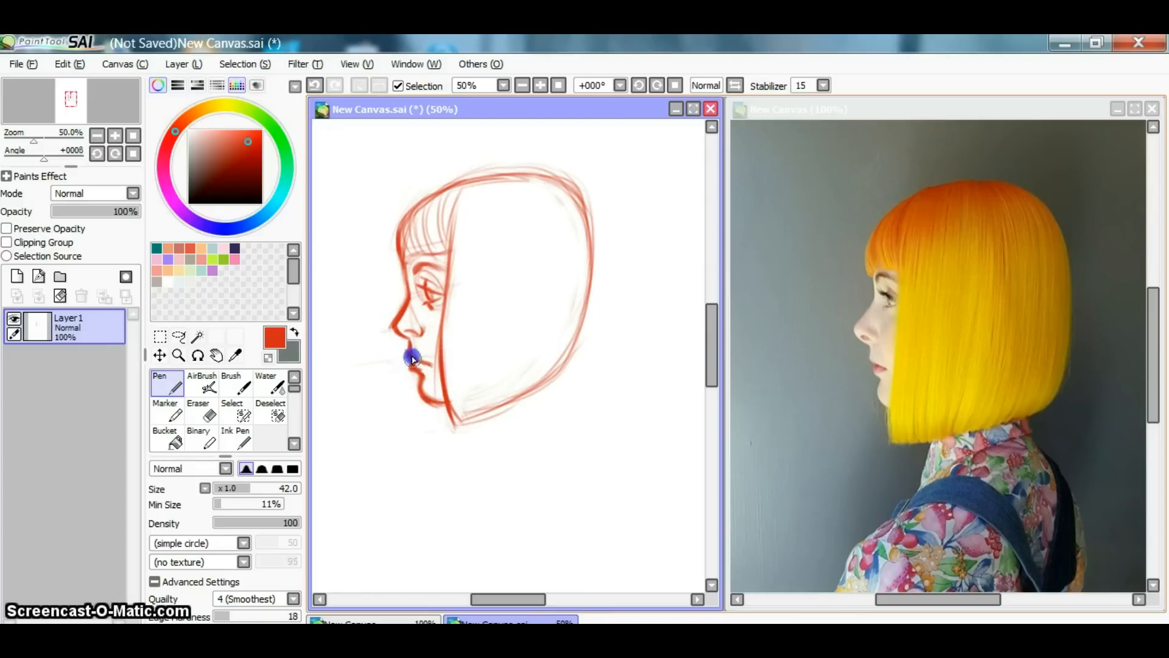
{"action": "left_click_drag", "start_coordinate": [406, 354], "coordinate": [420, 364]}
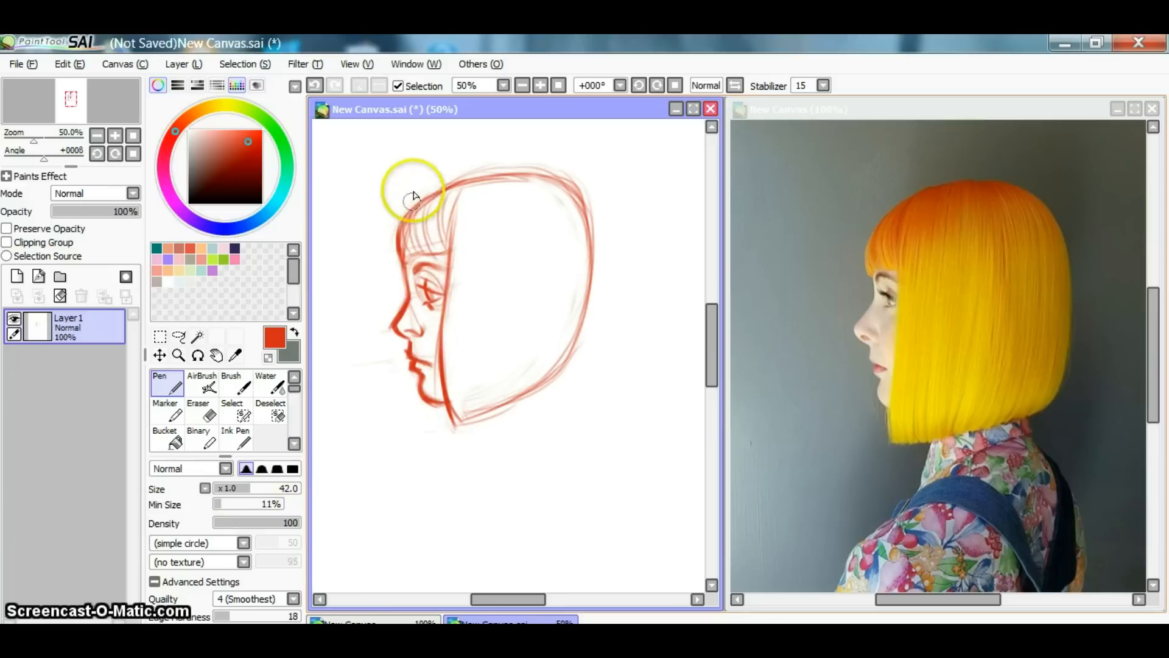
Darken the profile between the brow and nose bridge, and fill out the fringe's rounded front edge
{"action": "left_click_drag", "start_coordinate": [426, 287], "coordinate": [437, 294]}
{"action": "left_click_drag", "start_coordinate": [402, 261], "coordinate": [407, 266]}
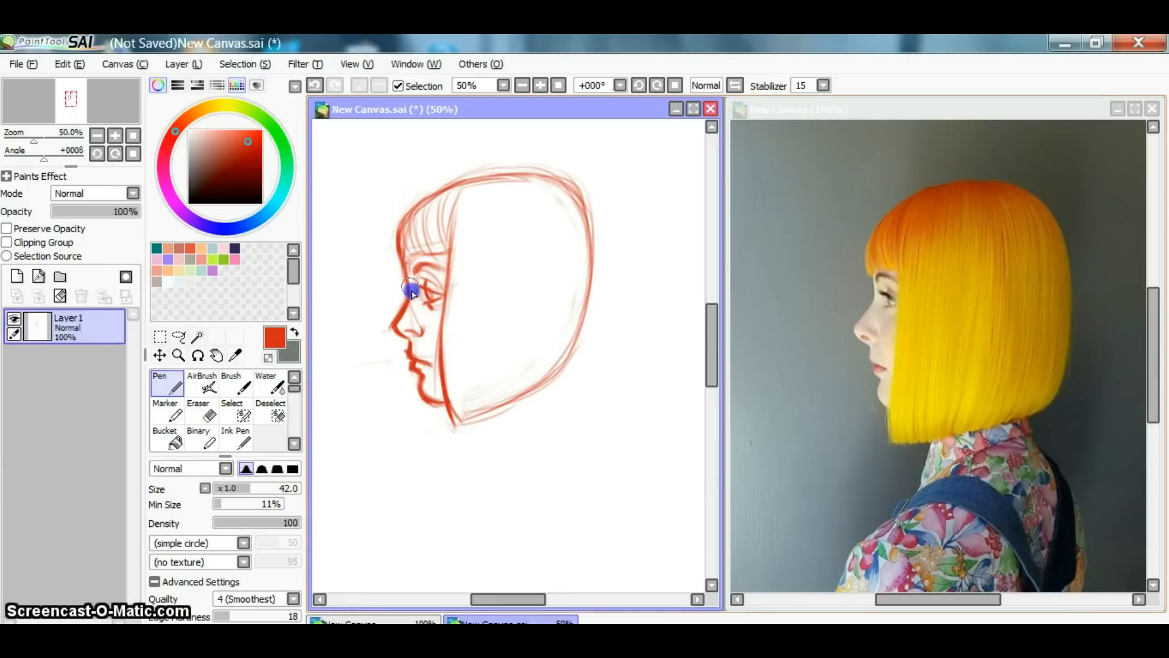
{"action": "mouse_move", "coordinate": [410, 291]}
{"action": "left_mouse_down"}
{"action": "mouse_move", "coordinate": [410, 305]}
{"action": "mouse_move", "coordinate": [409, 281]}
{"action": "left_mouse_up"}
{"action": "mouse_move", "coordinate": [394, 233]}
{"action": "left_mouse_down"}
{"action": "mouse_move", "coordinate": [405, 272]}
{"action": "mouse_move", "coordinate": [392, 247]}
{"action": "mouse_move", "coordinate": [400, 262]}
{"action": "mouse_move", "coordinate": [393, 251]}
{"action": "mouse_move", "coordinate": [447, 216]}
{"action": "mouse_move", "coordinate": [408, 246]}
{"action": "mouse_move", "coordinate": [428, 204]}
{"action": "mouse_move", "coordinate": [406, 257]}
{"action": "mouse_move", "coordinate": [392, 237]}
{"action": "mouse_move", "coordinate": [407, 278]}
{"action": "mouse_move", "coordinate": [424, 215]}
{"action": "left_mouse_up"}
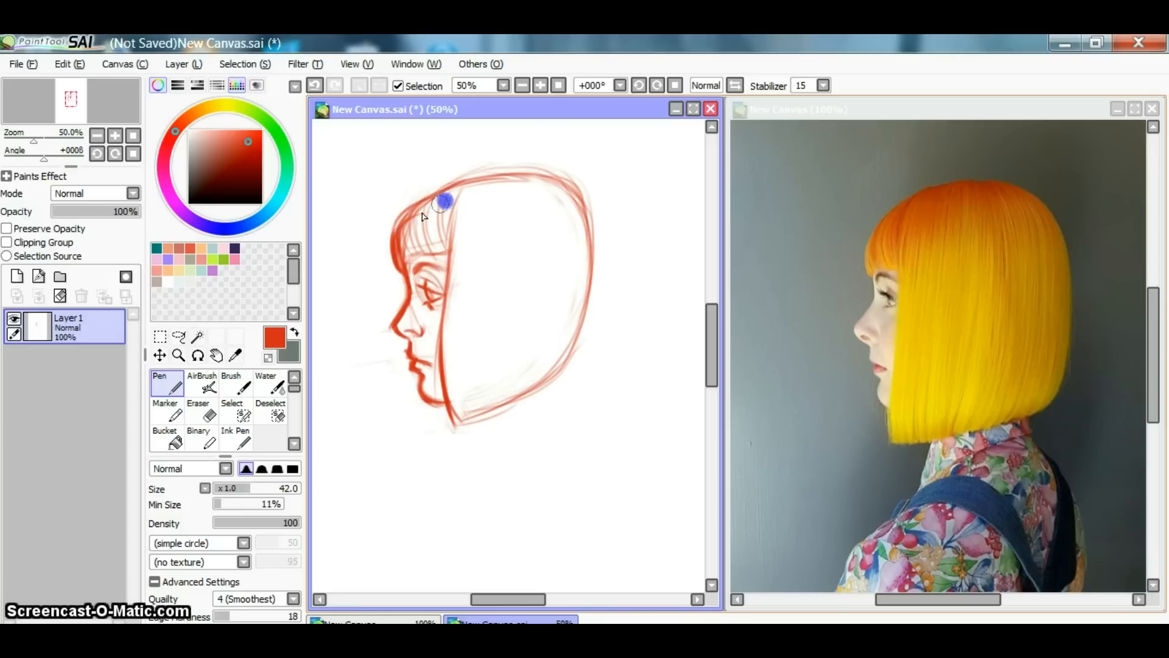
Thicken the bob's crown and back contour, and add light strands rising from its lower edge
{"action": "left_click", "coordinate": [637, 86]}
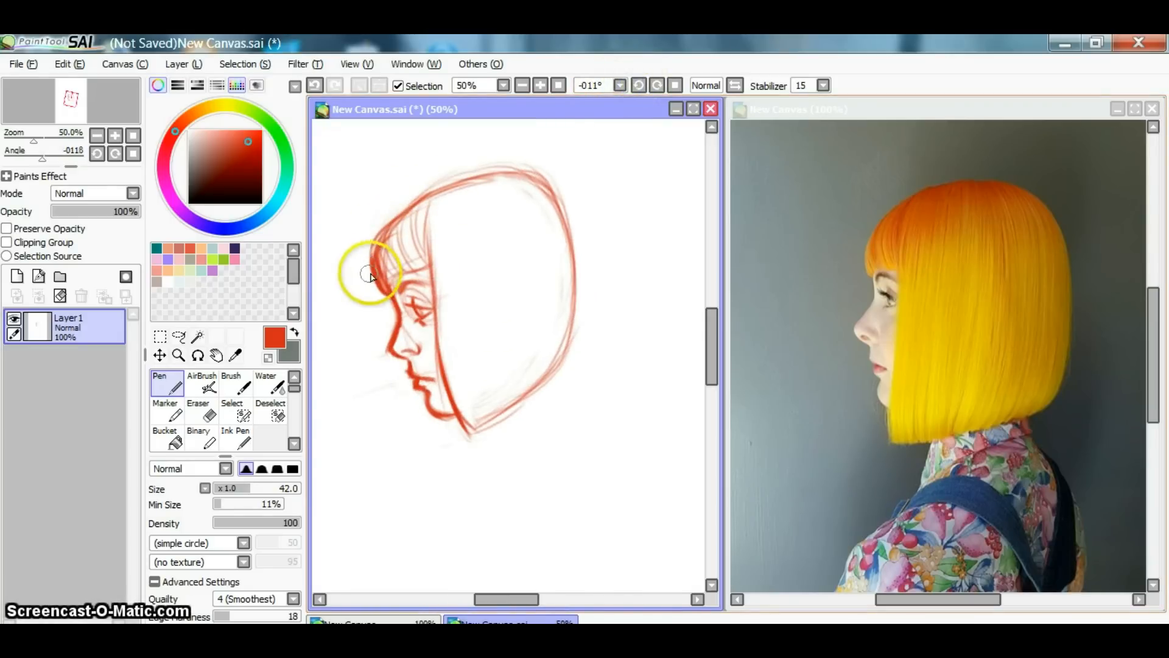
{"action": "mouse_move", "coordinate": [384, 249]}
{"action": "left_mouse_down"}
{"action": "mouse_move", "coordinate": [437, 200]}
{"action": "mouse_move", "coordinate": [392, 218]}
{"action": "mouse_move", "coordinate": [472, 186]}
{"action": "mouse_move", "coordinate": [418, 203]}
{"action": "mouse_move", "coordinate": [510, 187]}
{"action": "mouse_move", "coordinate": [465, 178]}
{"action": "mouse_move", "coordinate": [509, 187]}
{"action": "mouse_move", "coordinate": [499, 175]}
{"action": "mouse_move", "coordinate": [497, 189]}
{"action": "mouse_move", "coordinate": [569, 225]}
{"action": "mouse_move", "coordinate": [542, 189]}
{"action": "mouse_move", "coordinate": [592, 225]}
{"action": "mouse_move", "coordinate": [587, 207]}
{"action": "mouse_move", "coordinate": [583, 336]}
{"action": "mouse_move", "coordinate": [594, 260]}
{"action": "mouse_move", "coordinate": [566, 362]}
{"action": "mouse_move", "coordinate": [587, 318]}
{"action": "mouse_move", "coordinate": [563, 390]}
{"action": "mouse_move", "coordinate": [562, 358]}
{"action": "mouse_move", "coordinate": [518, 410]}
{"action": "mouse_move", "coordinate": [555, 362]}
{"action": "mouse_move", "coordinate": [576, 357]}
{"action": "mouse_move", "coordinate": [516, 393]}
{"action": "mouse_move", "coordinate": [558, 385]}
{"action": "mouse_move", "coordinate": [421, 436]}
{"action": "mouse_move", "coordinate": [457, 396]}
{"action": "mouse_move", "coordinate": [456, 424]}
{"action": "mouse_move", "coordinate": [487, 327]}
{"action": "mouse_move", "coordinate": [475, 343]}
{"action": "mouse_move", "coordinate": [473, 419]}
{"action": "mouse_move", "coordinate": [513, 414]}
{"action": "mouse_move", "coordinate": [529, 339]}
{"action": "mouse_move", "coordinate": [521, 386]}
{"action": "mouse_move", "coordinate": [550, 333]}
{"action": "mouse_move", "coordinate": [539, 366]}
{"action": "left_mouse_up"}
{"action": "left_click", "coordinate": [675, 86]}
{"action": "left_click", "coordinate": [587, 210]}
{"action": "mouse_move", "coordinate": [561, 321]}
{"action": "left_mouse_down"}
{"action": "mouse_move", "coordinate": [545, 381]}
{"action": "mouse_move", "coordinate": [558, 372]}
{"action": "left_mouse_up"}
{"action": "mouse_move", "coordinate": [545, 168]}
{"action": "left_mouse_down"}
{"action": "mouse_move", "coordinate": [594, 217]}
{"action": "mouse_move", "coordinate": [577, 194]}
{"action": "mouse_move", "coordinate": [598, 239]}
{"action": "mouse_move", "coordinate": [588, 241]}
{"action": "mouse_move", "coordinate": [590, 295]}
{"action": "left_mouse_up"}
{"action": "mouse_move", "coordinate": [593, 235]}
{"action": "left_mouse_down"}
{"action": "mouse_move", "coordinate": [583, 354]}
{"action": "mouse_move", "coordinate": [594, 275]}
{"action": "mouse_move", "coordinate": [550, 379]}
{"action": "left_mouse_up"}
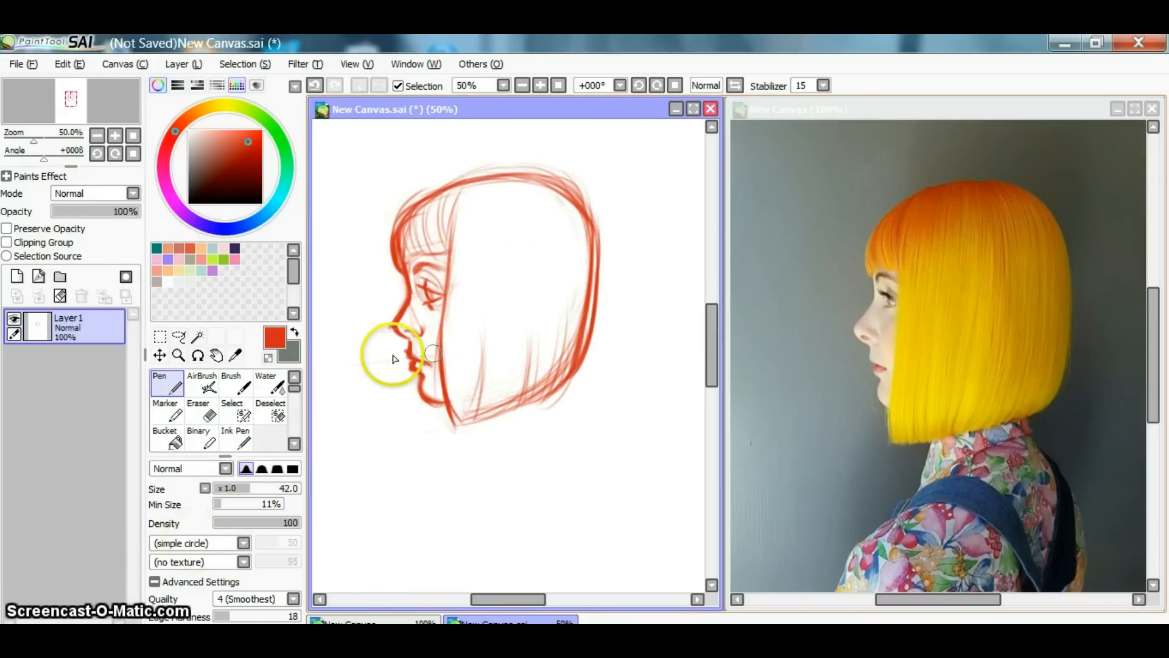
Erase the mouth line's inner end, redraw shorter, fuller lips, and touch up the nostril area
{"action": "left_click", "coordinate": [202, 414]}
{"action": "left_click_drag", "start_coordinate": [429, 373], "coordinate": [425, 359]}
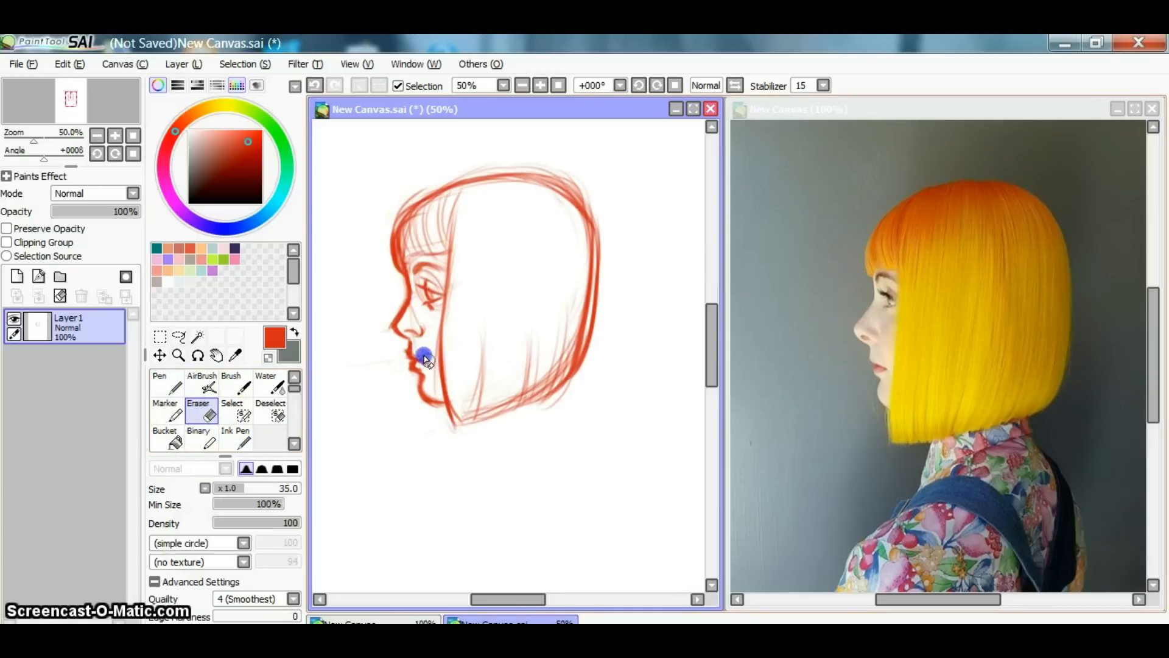
{"action": "left_click", "coordinate": [168, 385]}
{"action": "mouse_move", "coordinate": [393, 341]}
{"action": "left_mouse_down"}
{"action": "mouse_move", "coordinate": [436, 369]}
{"action": "mouse_move", "coordinate": [411, 360]}
{"action": "left_mouse_up"}
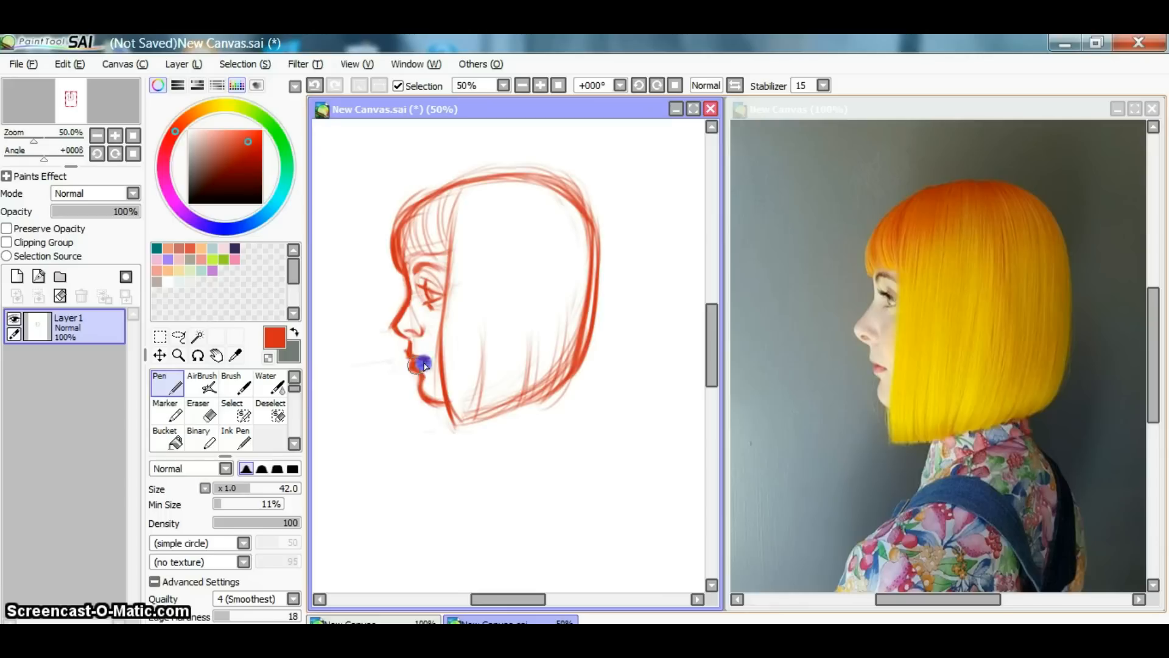
{"action": "left_click_drag", "start_coordinate": [416, 373], "coordinate": [399, 368]}
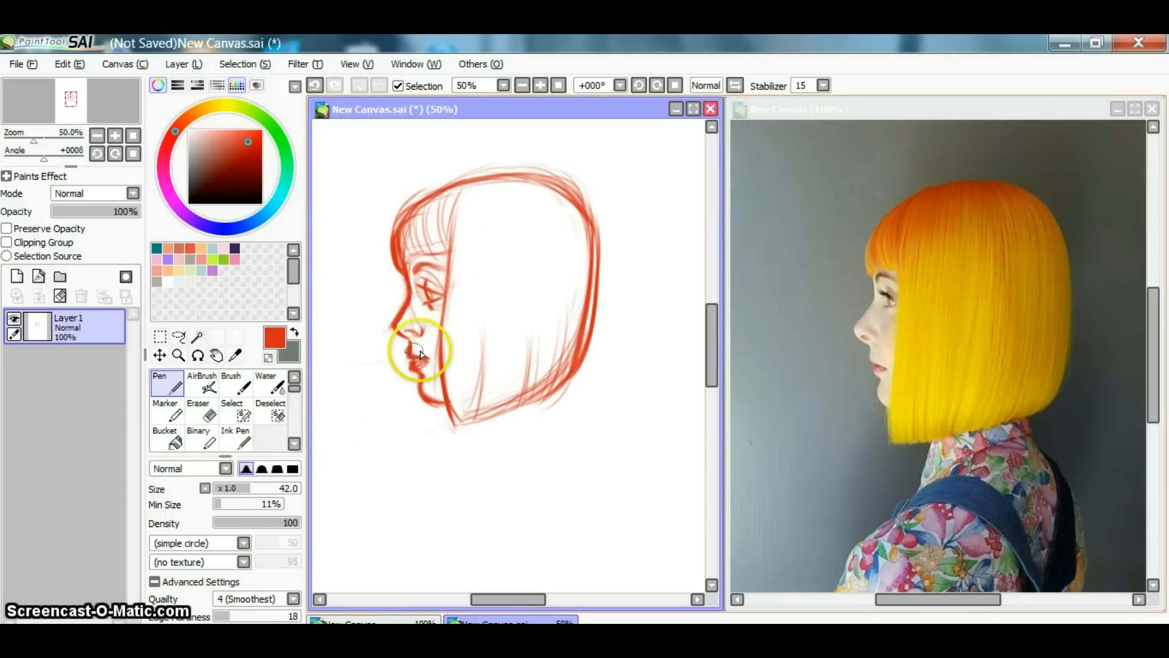
{"action": "left_click_drag", "start_coordinate": [438, 341], "coordinate": [444, 297]}
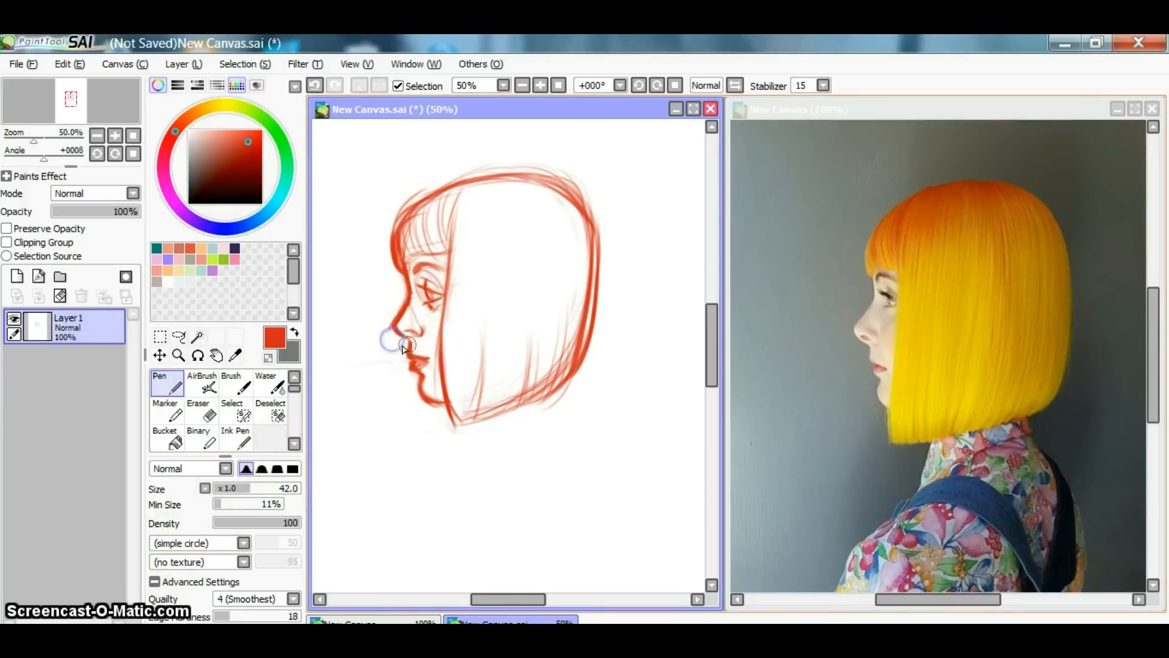
{"action": "left_click_drag", "start_coordinate": [413, 332], "coordinate": [410, 334]}
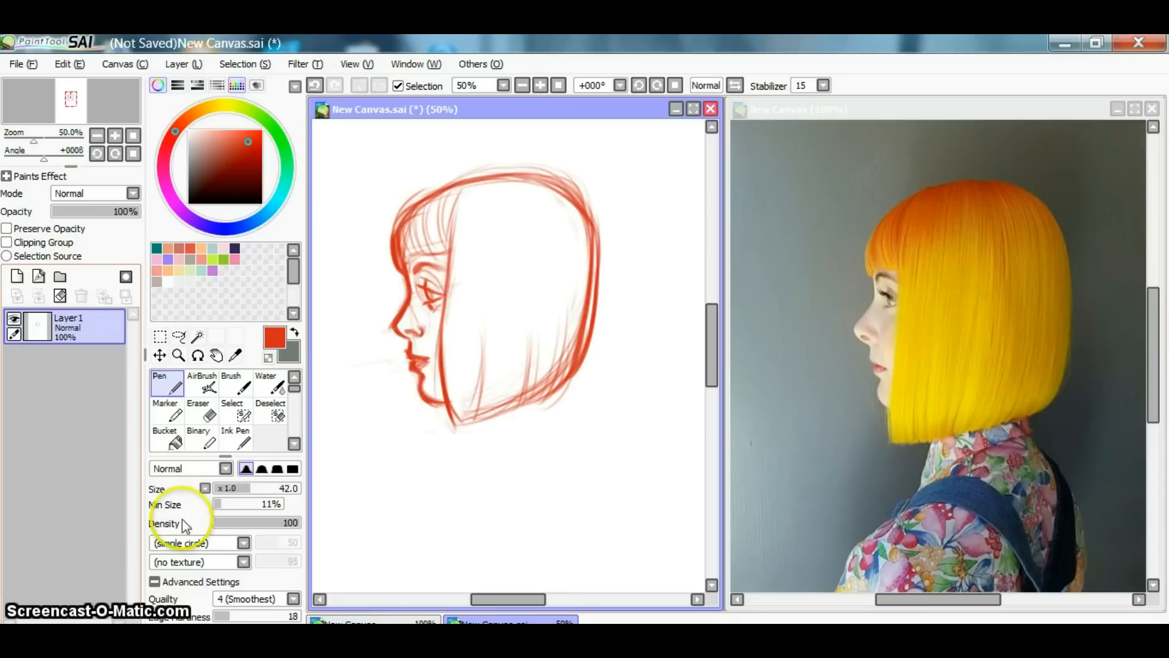
Sketch light hair strands curving down from the crown and darker strands at the bob's lower front corner
{"action": "mouse_move", "coordinate": [467, 185]}
{"action": "left_mouse_down"}
{"action": "mouse_move", "coordinate": [465, 260]}
{"action": "mouse_move", "coordinate": [481, 238]}
{"action": "mouse_move", "coordinate": [474, 311]}
{"action": "left_mouse_up"}
{"action": "mouse_move", "coordinate": [486, 204]}
{"action": "left_mouse_down"}
{"action": "mouse_move", "coordinate": [505, 300]}
{"action": "mouse_move", "coordinate": [527, 271]}
{"action": "mouse_move", "coordinate": [534, 280]}
{"action": "mouse_move", "coordinate": [544, 237]}
{"action": "mouse_move", "coordinate": [568, 268]}
{"action": "left_mouse_up"}
{"action": "mouse_move", "coordinate": [524, 196]}
{"action": "left_mouse_down"}
{"action": "mouse_move", "coordinate": [583, 274]}
{"action": "mouse_move", "coordinate": [582, 294]}
{"action": "left_mouse_up"}
{"action": "left_click_drag", "start_coordinate": [579, 209], "coordinate": [570, 324]}
{"action": "left_click_drag", "start_coordinate": [596, 232], "coordinate": [595, 235]}
{"action": "mouse_move", "coordinate": [443, 380]}
{"action": "left_mouse_down"}
{"action": "mouse_move", "coordinate": [453, 422]}
{"action": "mouse_move", "coordinate": [470, 421]}
{"action": "mouse_move", "coordinate": [456, 425]}
{"action": "mouse_move", "coordinate": [472, 416]}
{"action": "mouse_move", "coordinate": [478, 378]}
{"action": "mouse_move", "coordinate": [481, 404]}
{"action": "mouse_move", "coordinate": [481, 369]}
{"action": "left_mouse_up"}
{"action": "left_click_drag", "start_coordinate": [482, 417], "coordinate": [483, 419]}
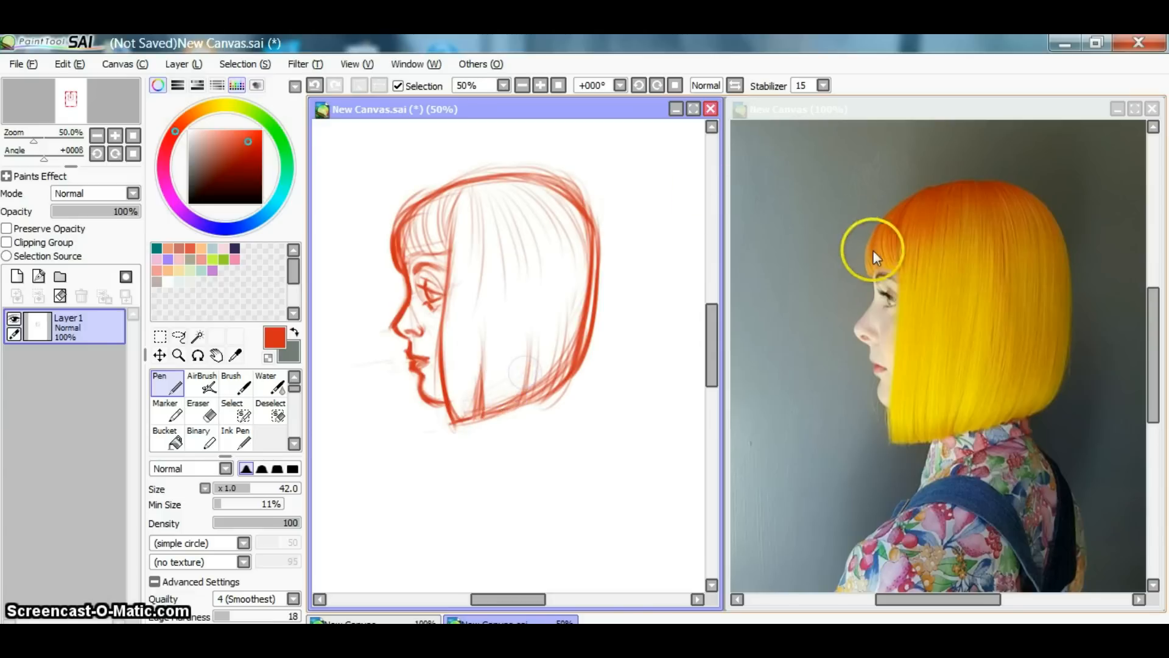
{"action": "left_click_drag", "start_coordinate": [441, 399], "coordinate": [461, 404]}
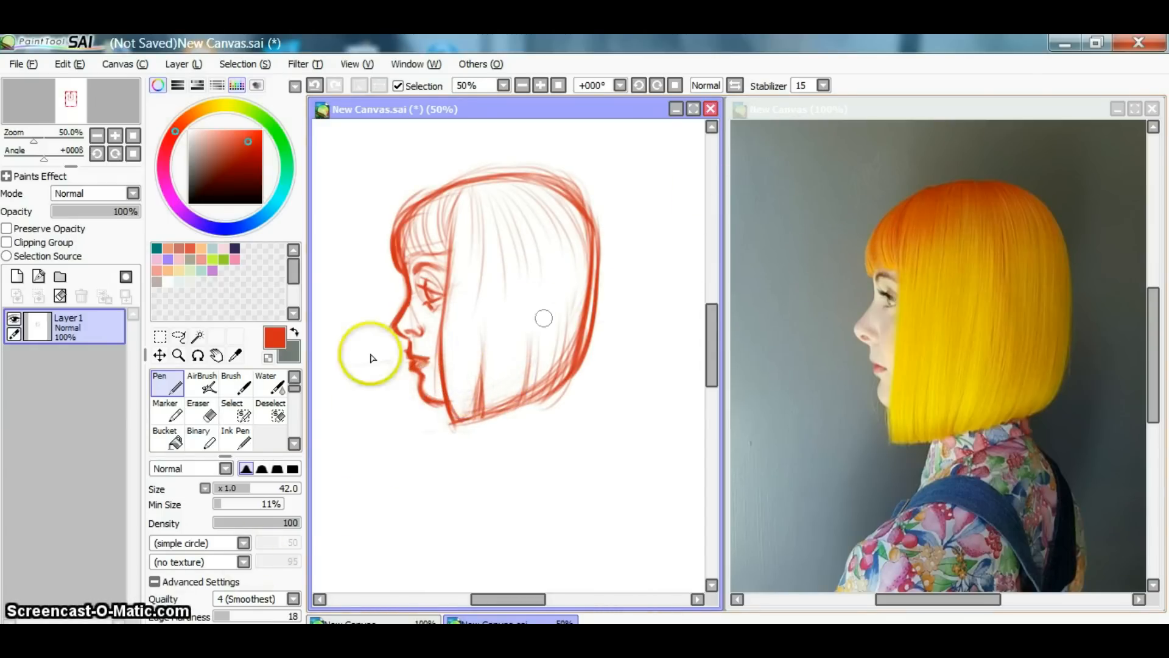
Lower the sketch layer's opacity to 41% and add a new layer above it
{"action": "left_click_drag", "start_coordinate": [137, 212], "coordinate": [90, 219]}
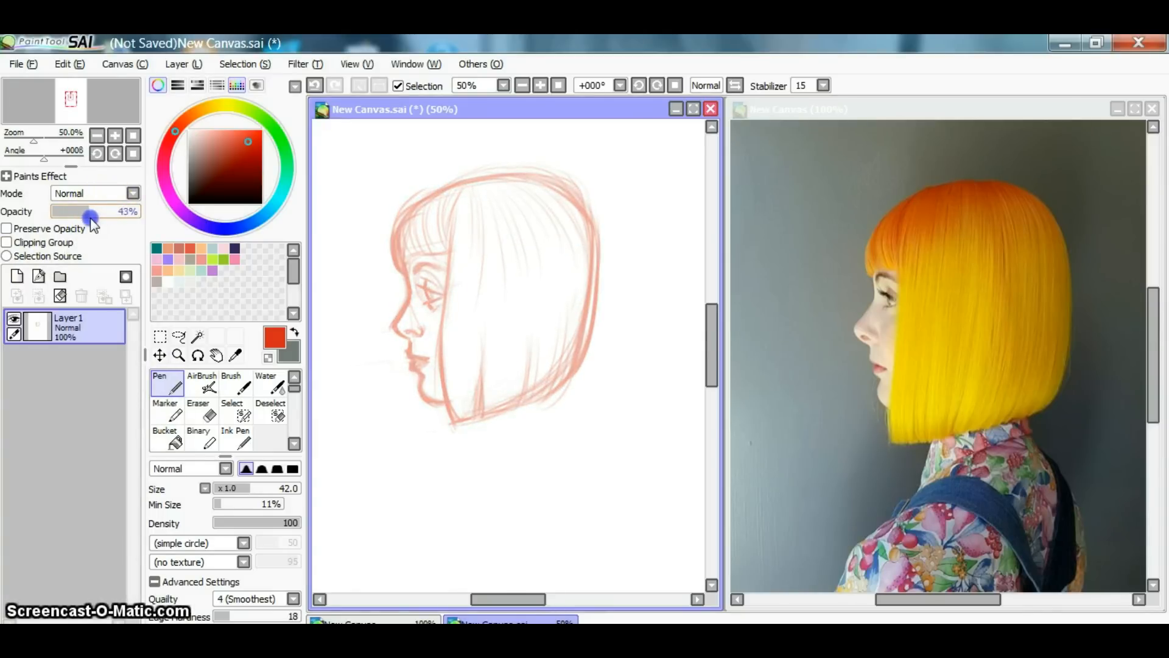
{"action": "left_click", "coordinate": [17, 276]}
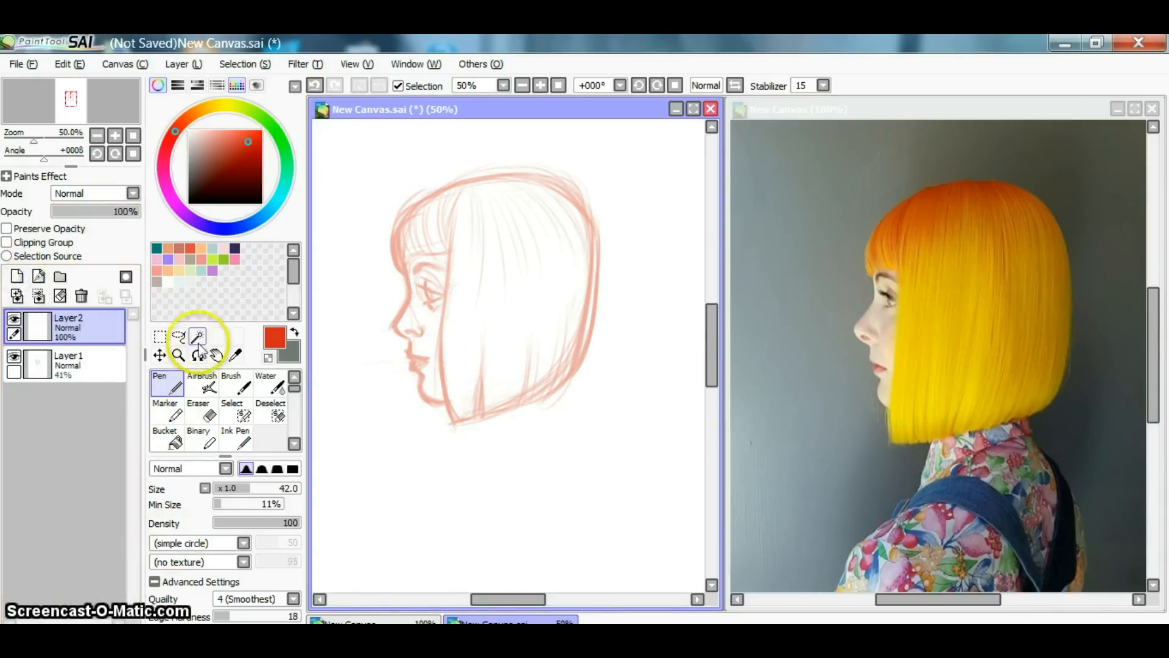
Set the Pen size to 8 and redraw the eyebrow and upper eyelid with finer lines over the sketch
{"action": "left_click", "coordinate": [178, 355]}
{"action": "left_click", "coordinate": [407, 282]}
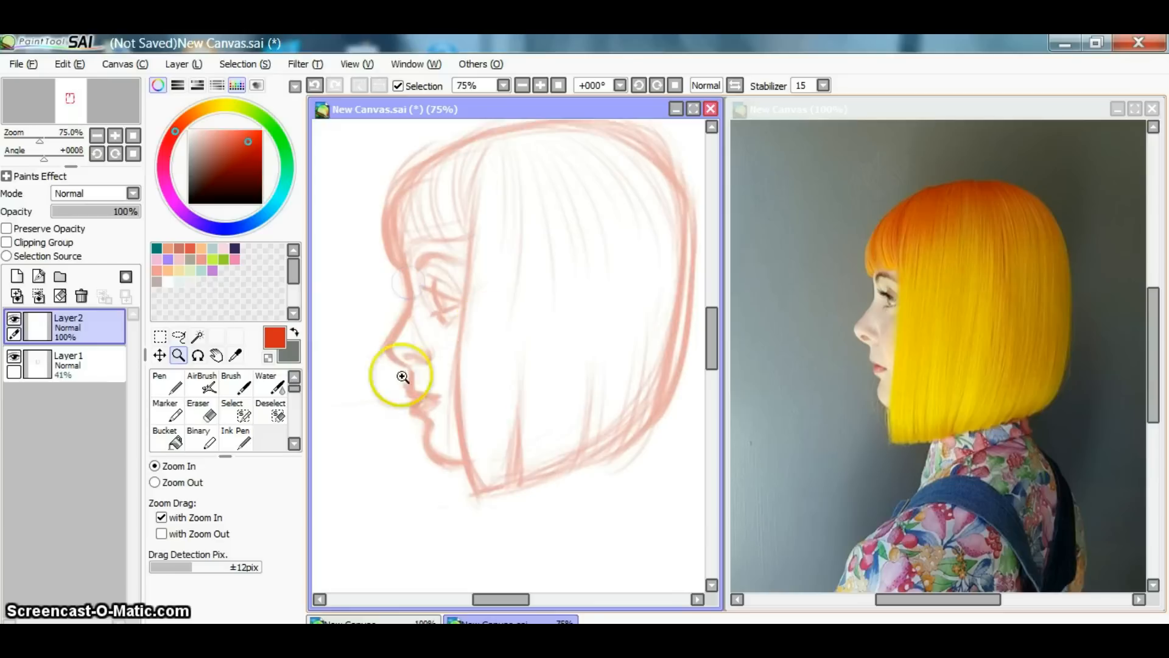
{"action": "left_click", "coordinate": [166, 385]}
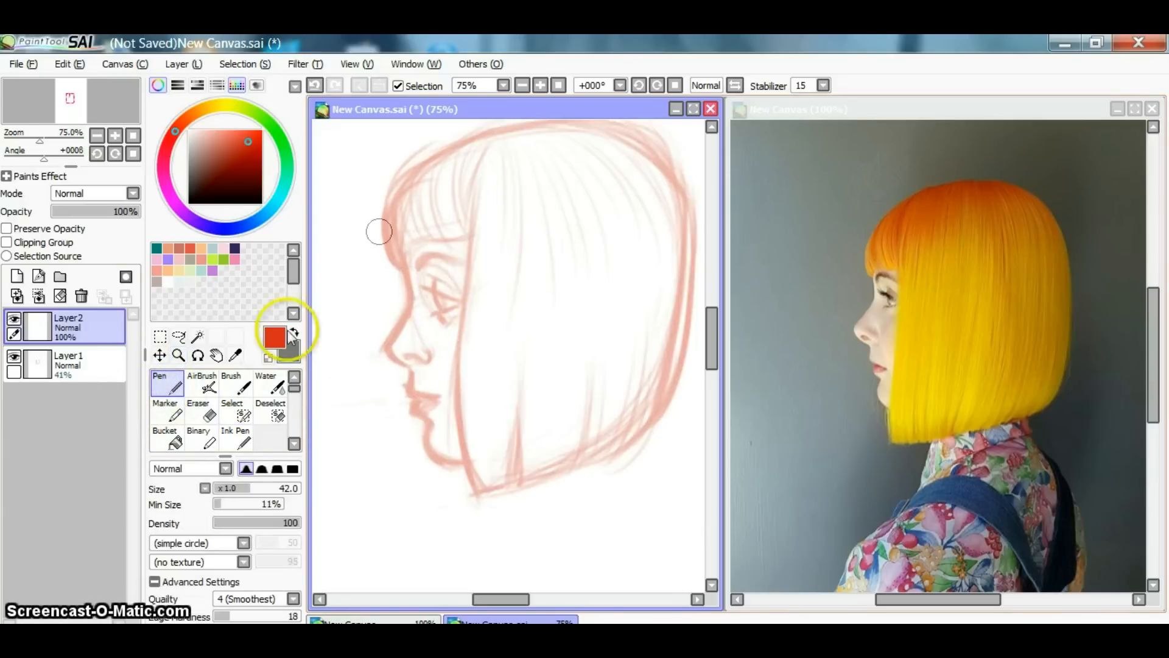
{"action": "left_click_drag", "start_coordinate": [230, 494], "coordinate": [220, 488]}
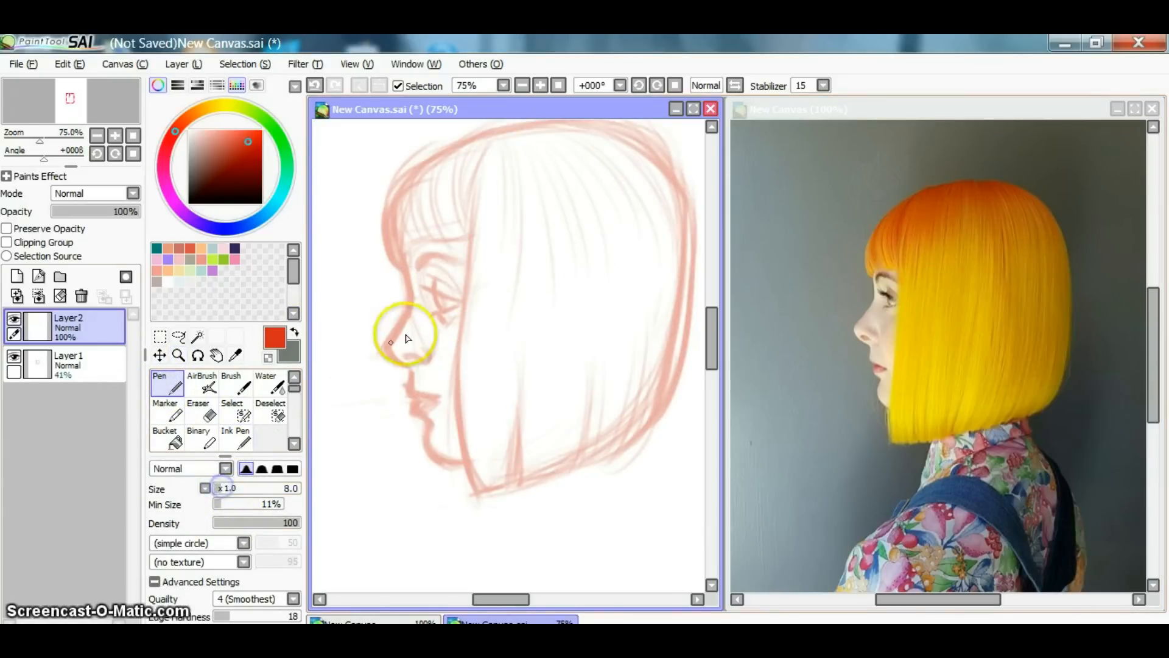
{"action": "left_click_drag", "start_coordinate": [416, 265], "coordinate": [419, 271]}
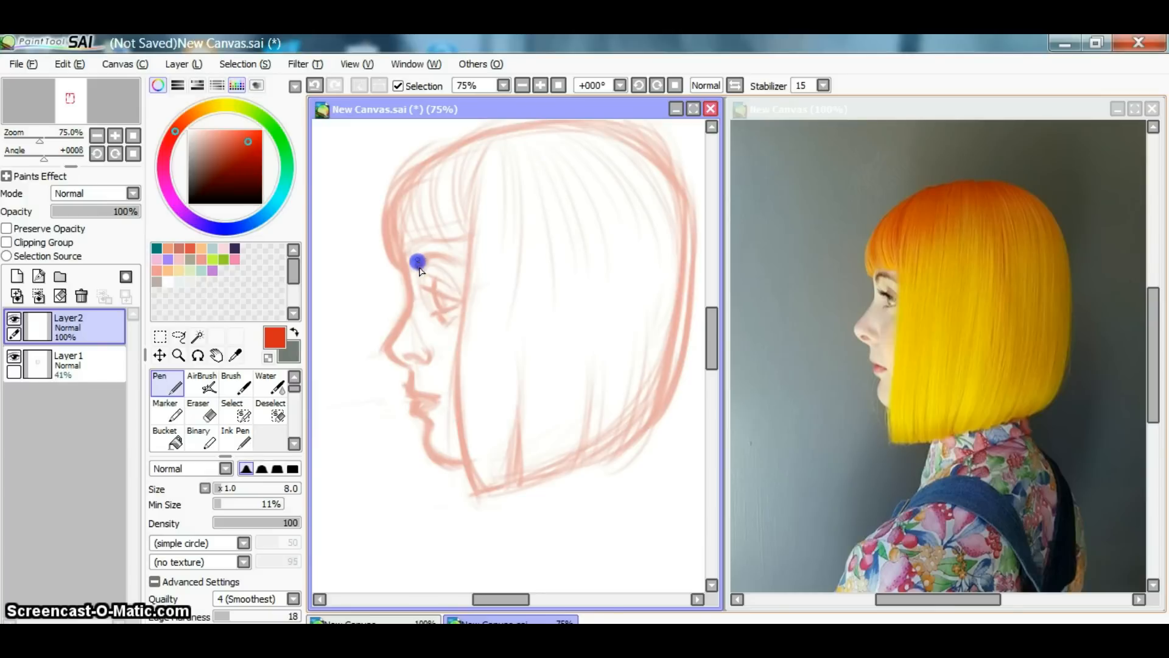
{"action": "left_click_drag", "start_coordinate": [420, 271], "coordinate": [424, 270]}
{"action": "left_click_drag", "start_coordinate": [462, 261], "coordinate": [428, 288]}
{"action": "mouse_move", "coordinate": [432, 294]}
{"action": "left_mouse_down"}
{"action": "mouse_move", "coordinate": [463, 305]}
{"action": "mouse_move", "coordinate": [437, 296]}
{"action": "left_mouse_up"}
{"action": "key", "text": "ctrl+z"}
{"action": "left_click_drag", "start_coordinate": [440, 303], "coordinate": [451, 315]}
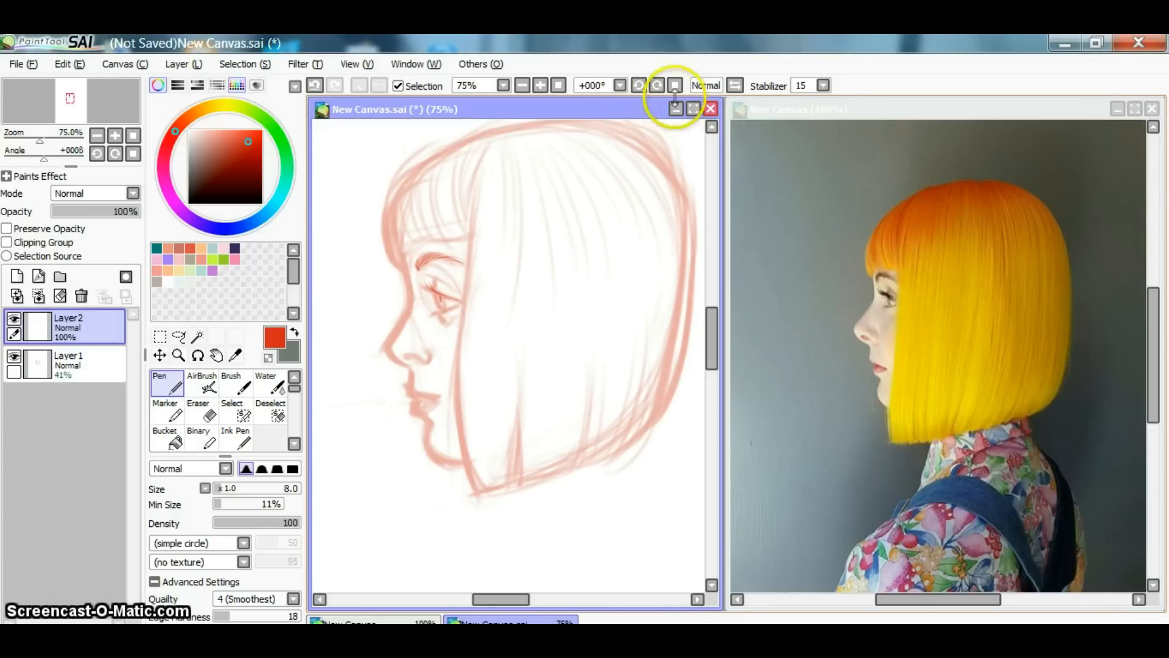
Rotate the canvas to -45°, refine the iris and lower eyelid lines, and reset the rotation
{"action": "left_click", "coordinate": [639, 85]}
{"action": "left_click", "coordinate": [639, 86]}
{"action": "left_click", "coordinate": [639, 86]}
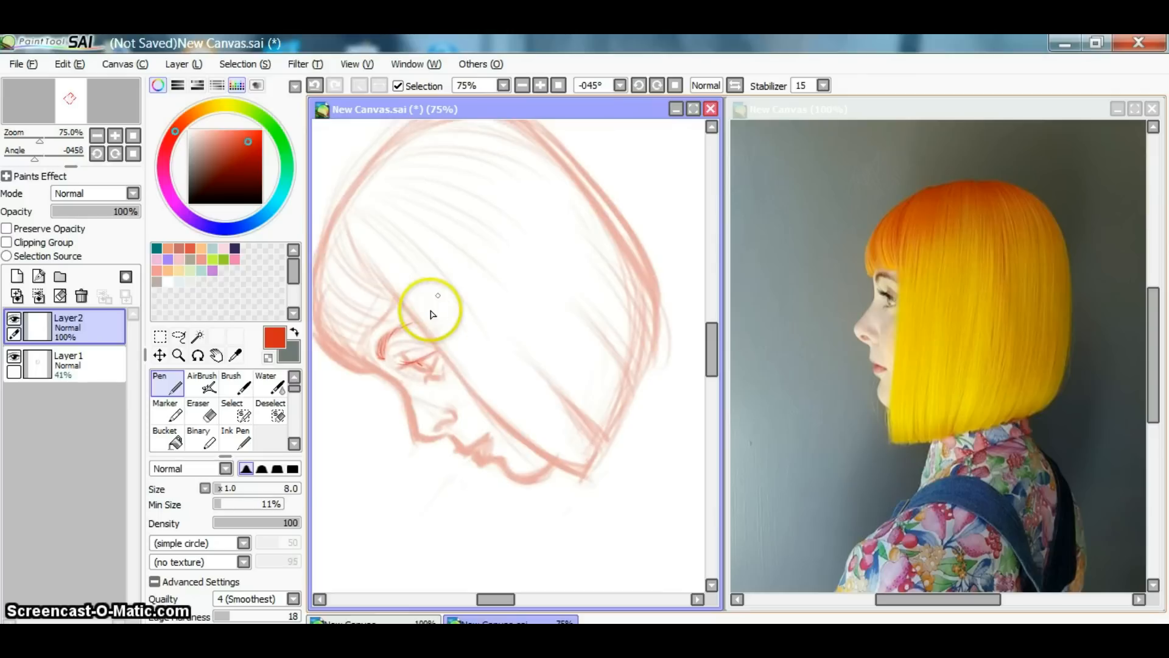
{"action": "left_click_drag", "start_coordinate": [434, 373], "coordinate": [434, 383]}
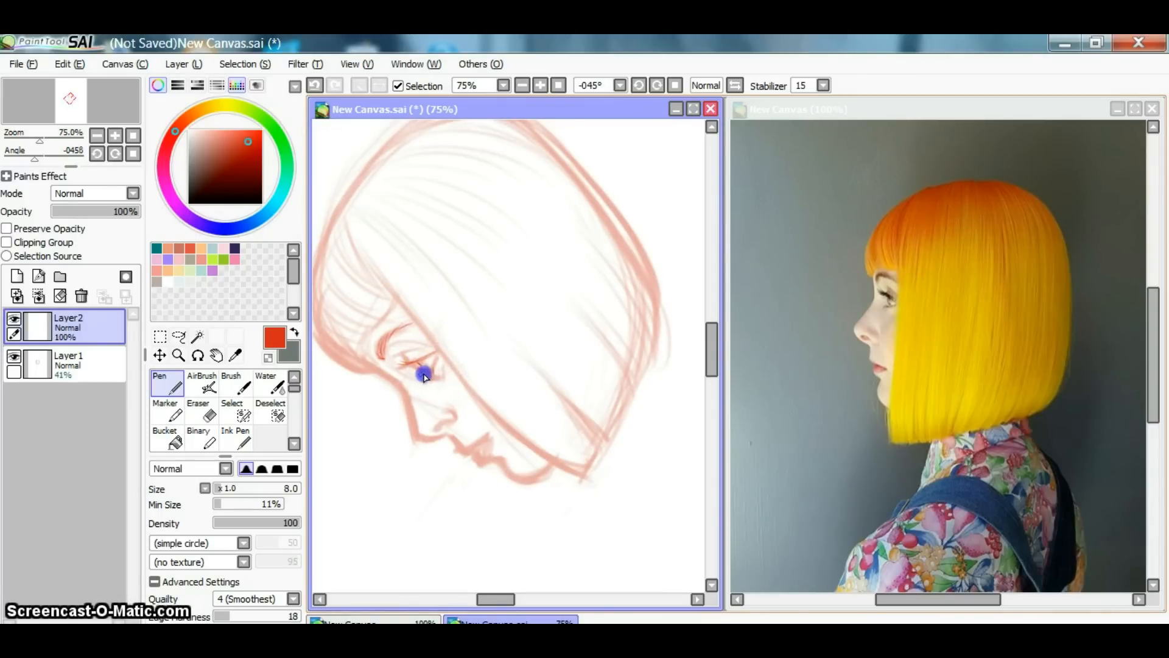
{"action": "left_click_drag", "start_coordinate": [420, 387], "coordinate": [419, 390]}
{"action": "left_click", "coordinate": [674, 85]}
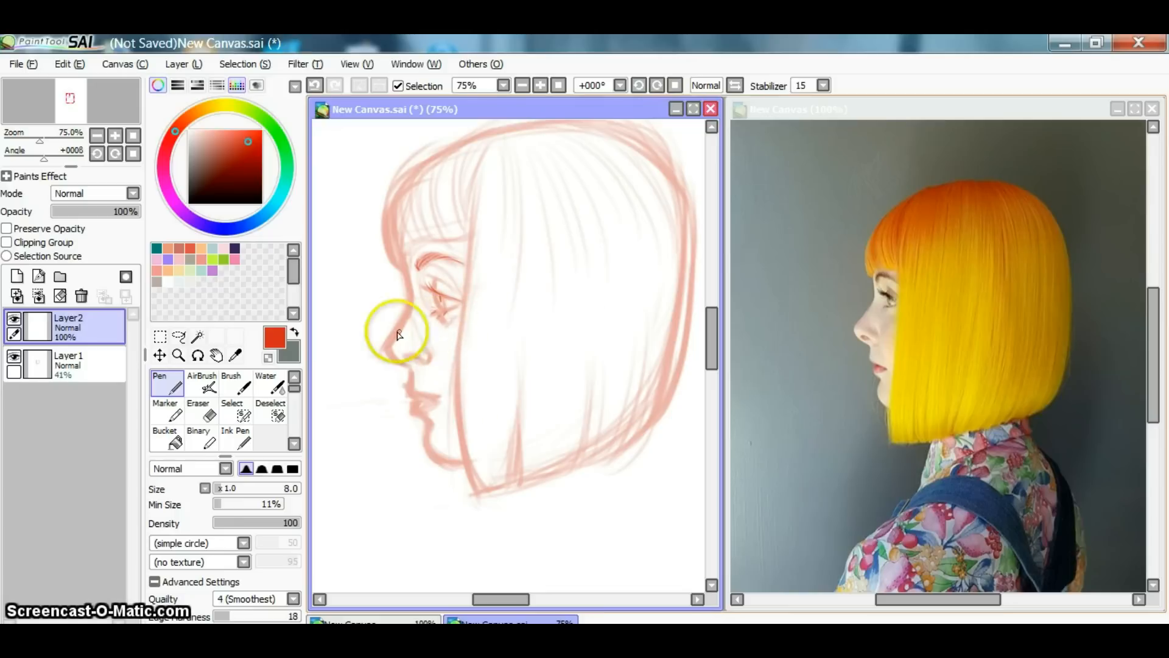
Trace the nostril, lips, chin and jawline with fine pen lines over the faded sketch
{"action": "mouse_move", "coordinate": [412, 344]}
{"action": "left_mouse_down"}
{"action": "mouse_move", "coordinate": [429, 349]}
{"action": "mouse_move", "coordinate": [408, 356]}
{"action": "left_mouse_up"}
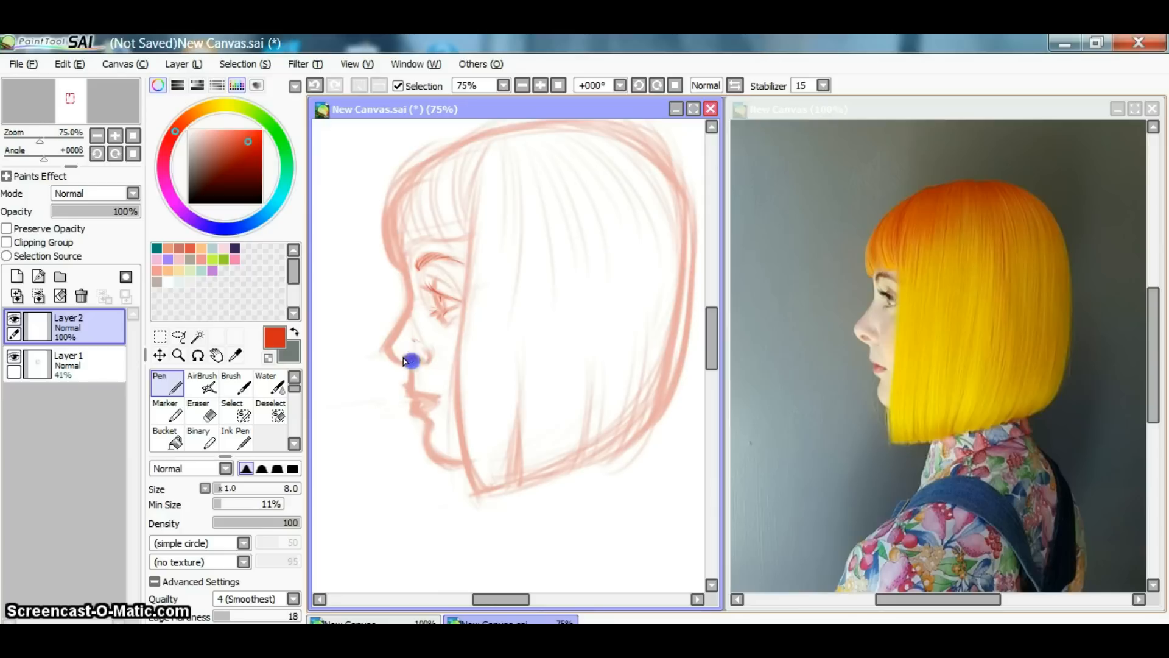
{"action": "left_click_drag", "start_coordinate": [431, 359], "coordinate": [432, 358]}
{"action": "mouse_move", "coordinate": [412, 373]}
{"action": "left_mouse_down"}
{"action": "mouse_move", "coordinate": [405, 386]}
{"action": "mouse_move", "coordinate": [424, 399]}
{"action": "left_mouse_up"}
{"action": "mouse_move", "coordinate": [415, 403]}
{"action": "left_mouse_down"}
{"action": "mouse_move", "coordinate": [425, 409]}
{"action": "mouse_move", "coordinate": [423, 398]}
{"action": "mouse_move", "coordinate": [413, 408]}
{"action": "left_mouse_up"}
{"action": "mouse_move", "coordinate": [423, 413]}
{"action": "left_mouse_down"}
{"action": "mouse_move", "coordinate": [419, 399]}
{"action": "mouse_move", "coordinate": [424, 418]}
{"action": "mouse_move", "coordinate": [437, 407]}
{"action": "mouse_move", "coordinate": [432, 428]}
{"action": "left_mouse_up"}
{"action": "left_click_drag", "start_coordinate": [432, 430], "coordinate": [428, 447]}
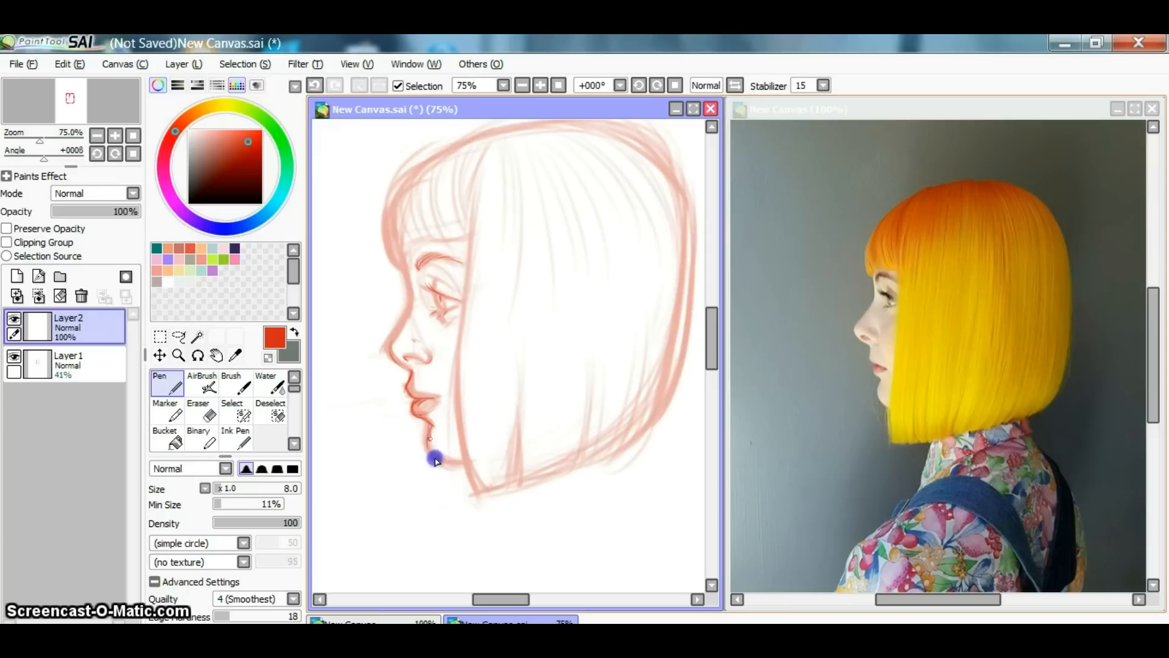
{"action": "left_click_drag", "start_coordinate": [461, 474], "coordinate": [484, 450]}
Trace the profile from the forehead down to the underside of the nose, and touch up the eye lines
{"action": "left_click_drag", "start_coordinate": [407, 252], "coordinate": [409, 307]}
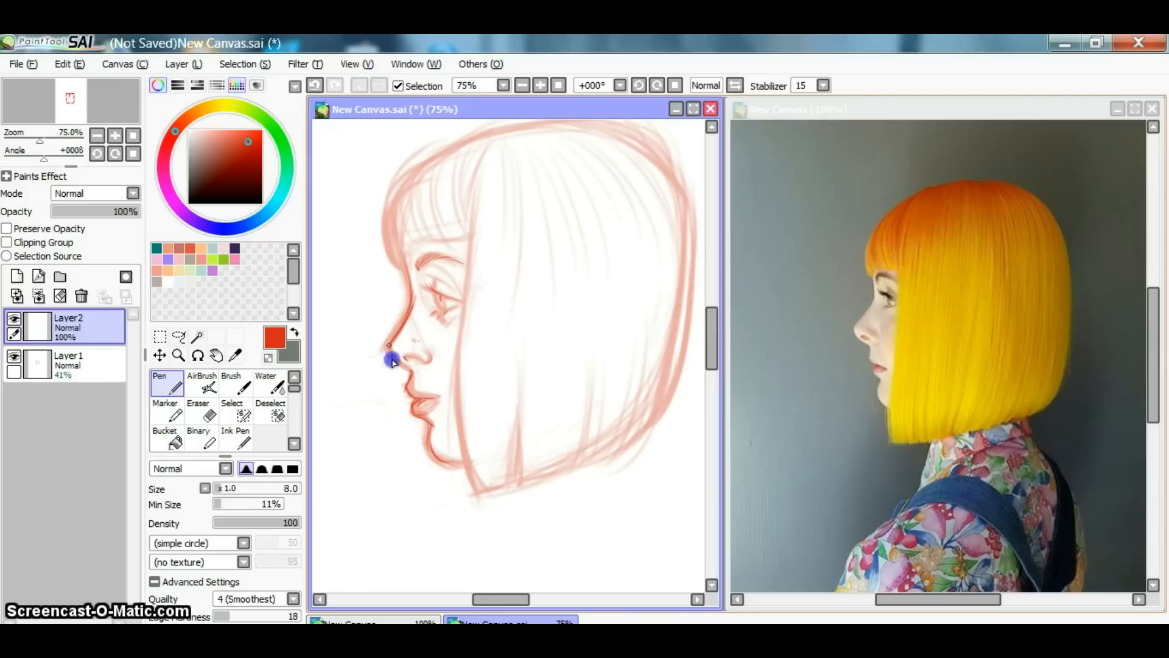
{"action": "left_click_drag", "start_coordinate": [396, 367], "coordinate": [431, 367]}
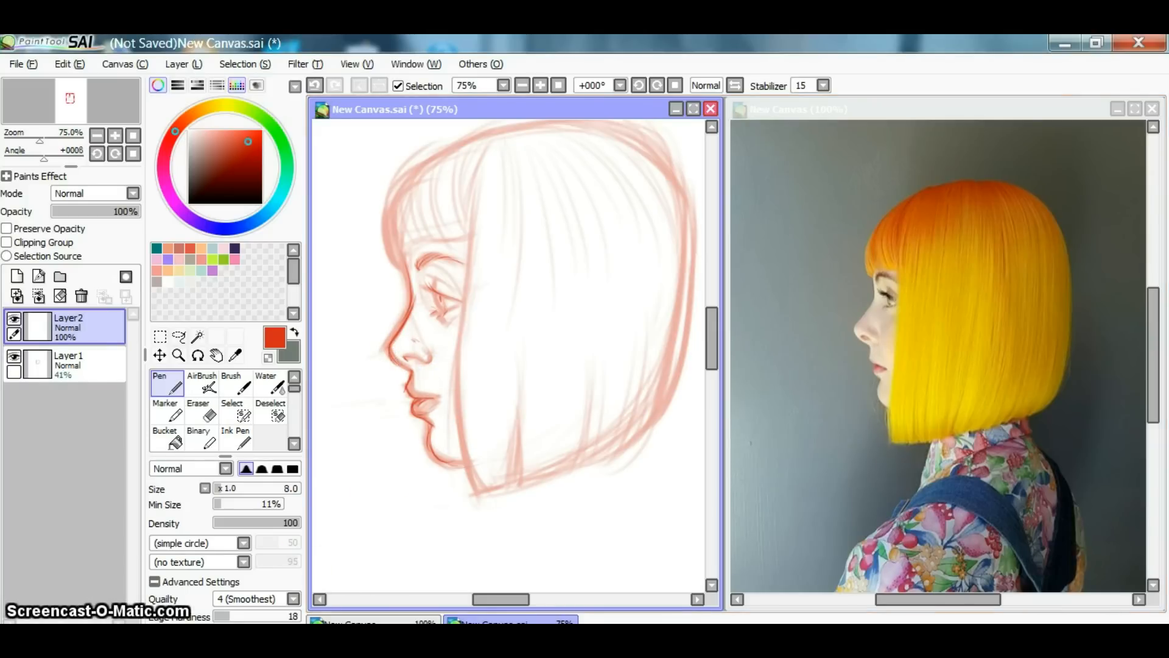
{"action": "left_click_drag", "start_coordinate": [432, 280], "coordinate": [436, 288]}
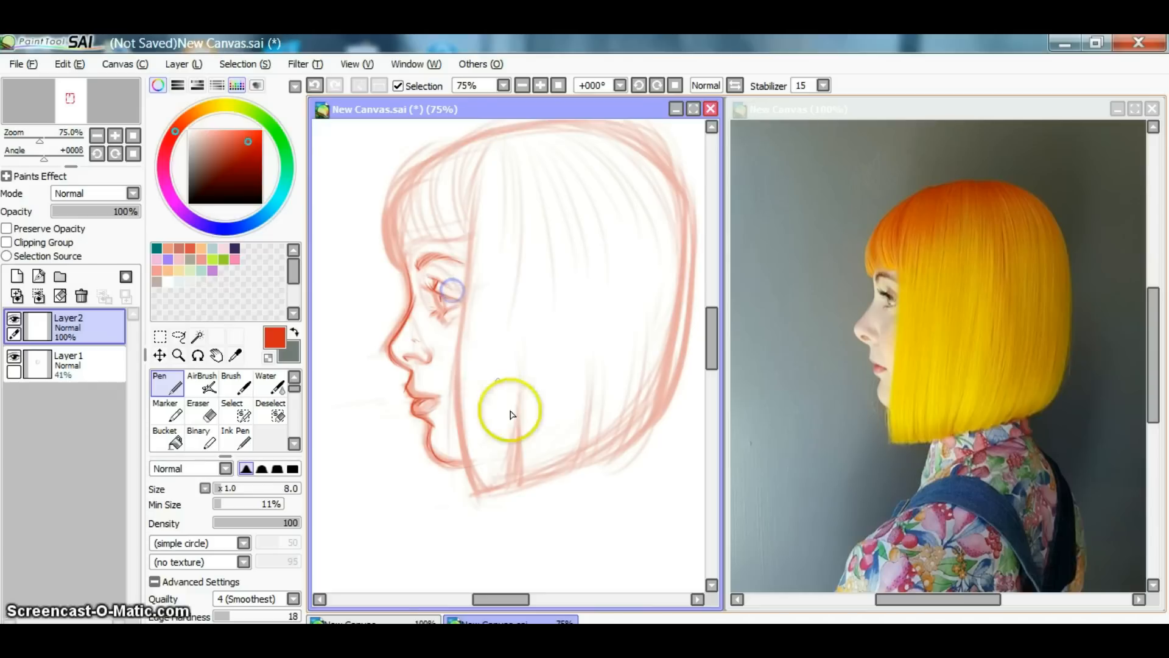
{"action": "left_click", "coordinate": [465, 303]}
{"action": "left_click", "coordinate": [467, 199]}
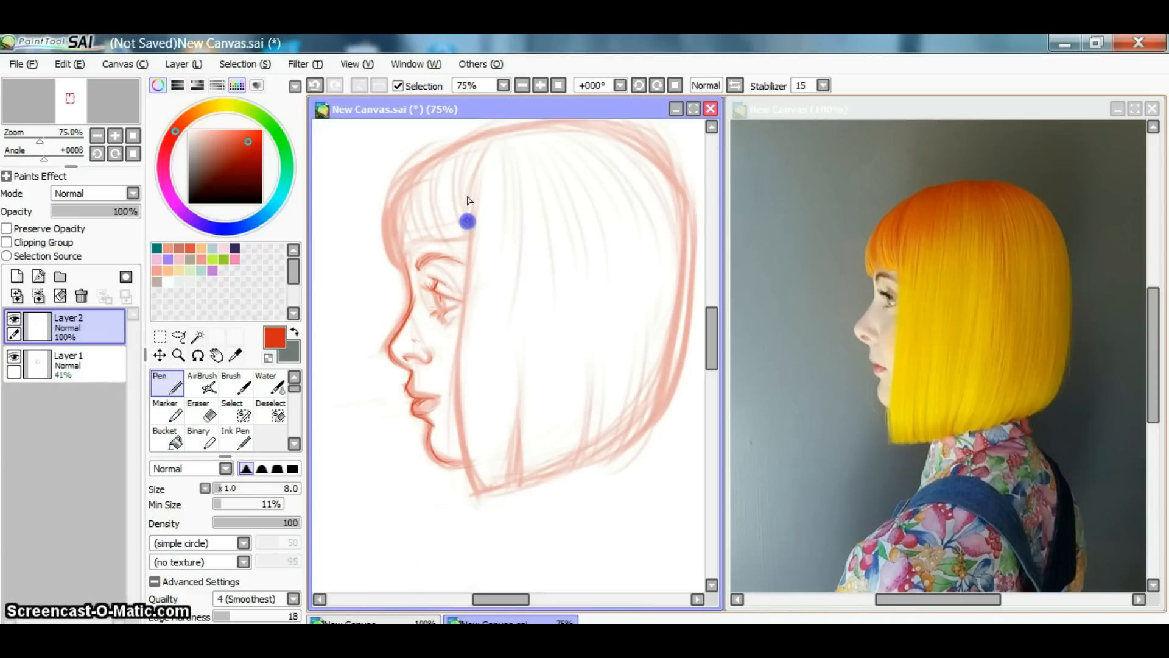
{"action": "left_click_drag", "start_coordinate": [483, 154], "coordinate": [467, 231]}
{"action": "left_click_drag", "start_coordinate": [470, 181], "coordinate": [449, 337]}
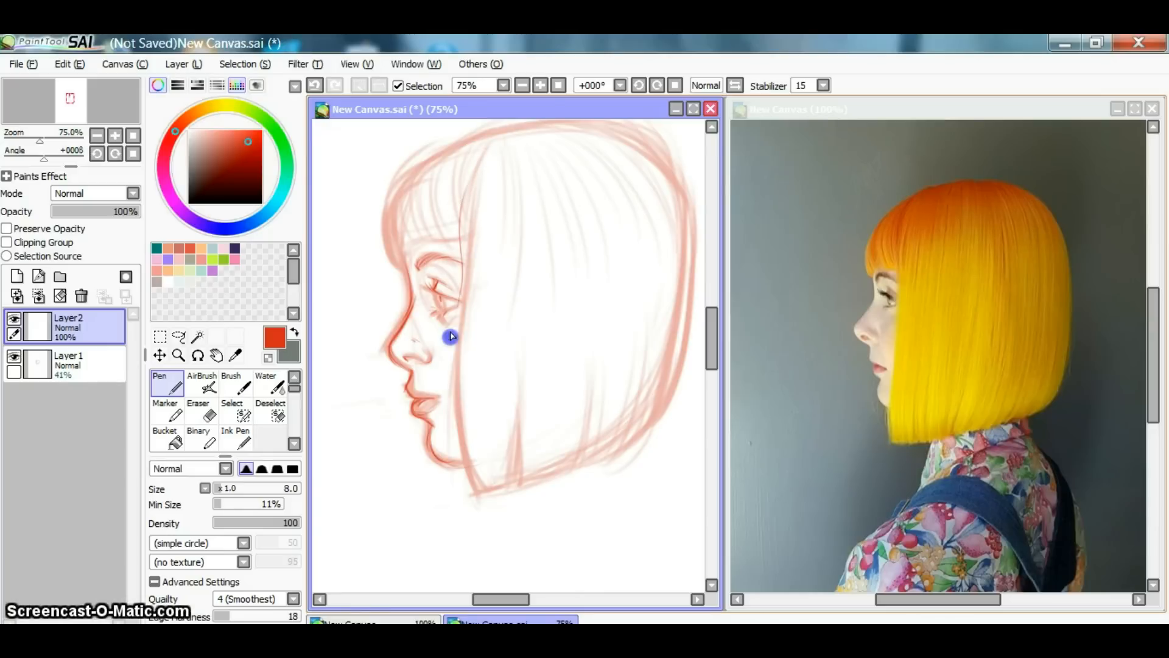
{"action": "left_click", "coordinate": [314, 86]}
Trace the bob's front edge from the crown down past the cheek to its lower front corner
{"action": "left_click", "coordinate": [483, 159]}
{"action": "mouse_move", "coordinate": [483, 160]}
{"action": "left_mouse_down"}
{"action": "mouse_move", "coordinate": [470, 240]}
{"action": "mouse_move", "coordinate": [466, 206]}
{"action": "mouse_move", "coordinate": [453, 367]}
{"action": "left_mouse_up"}
{"action": "left_click_drag", "start_coordinate": [455, 410], "coordinate": [469, 464]}
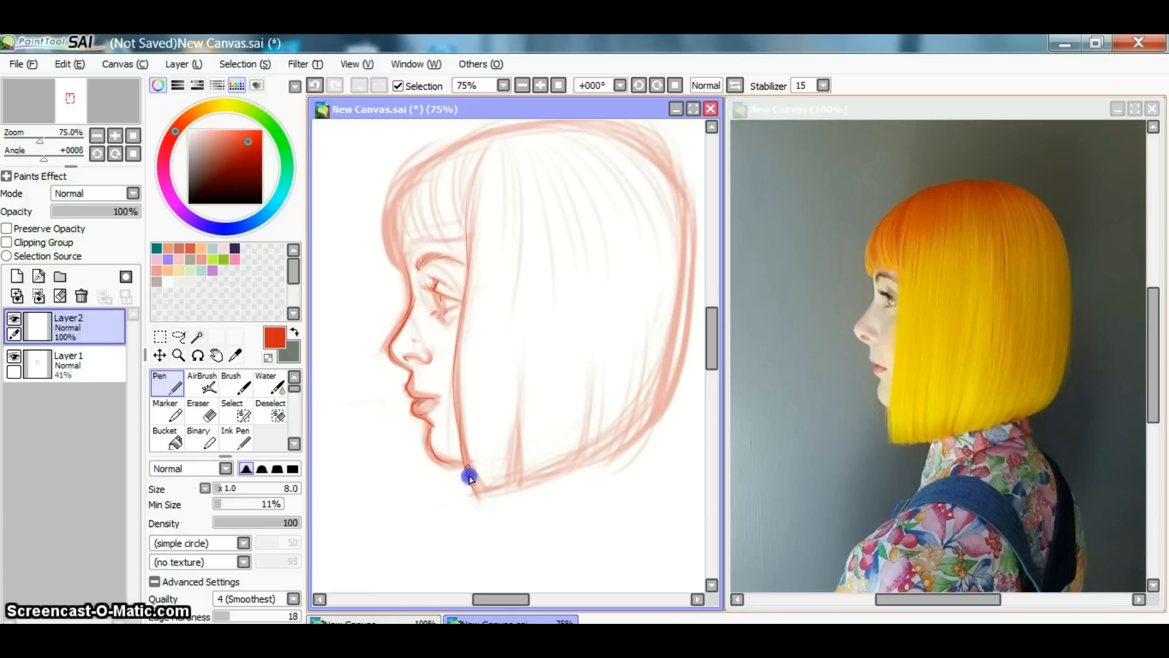
{"action": "left_click_drag", "start_coordinate": [457, 424], "coordinate": [482, 494]}
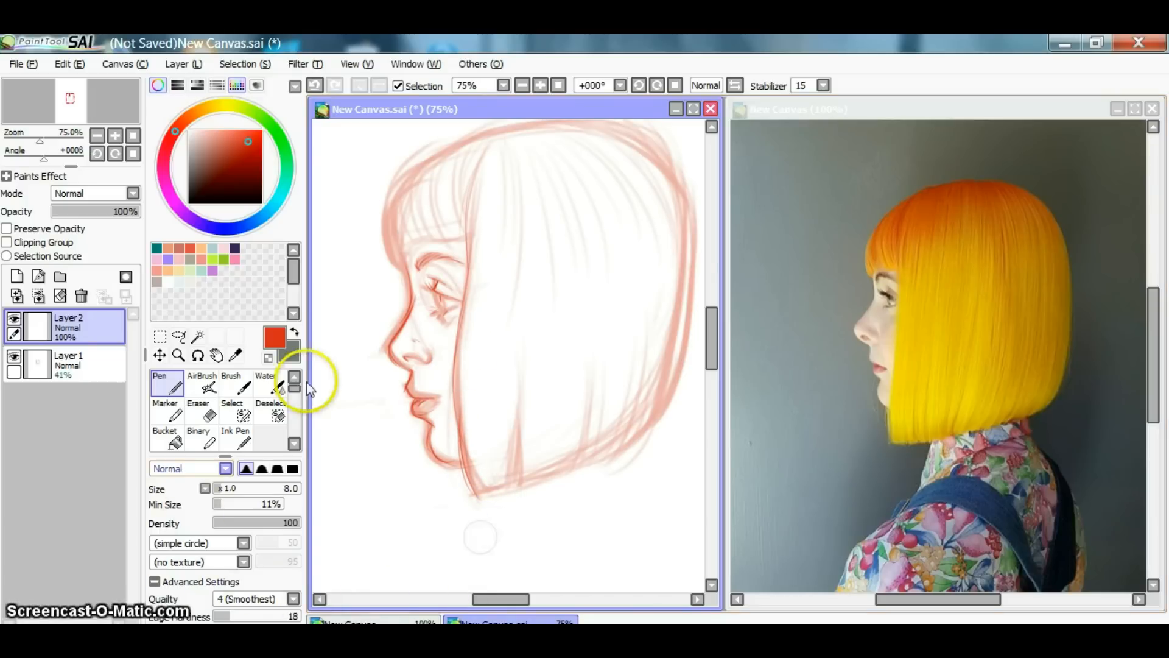
Redraw the fringe's front curve, lower edge and strands, and trace the front part of the crown
{"action": "left_click_drag", "start_coordinate": [391, 247], "coordinate": [392, 247]}
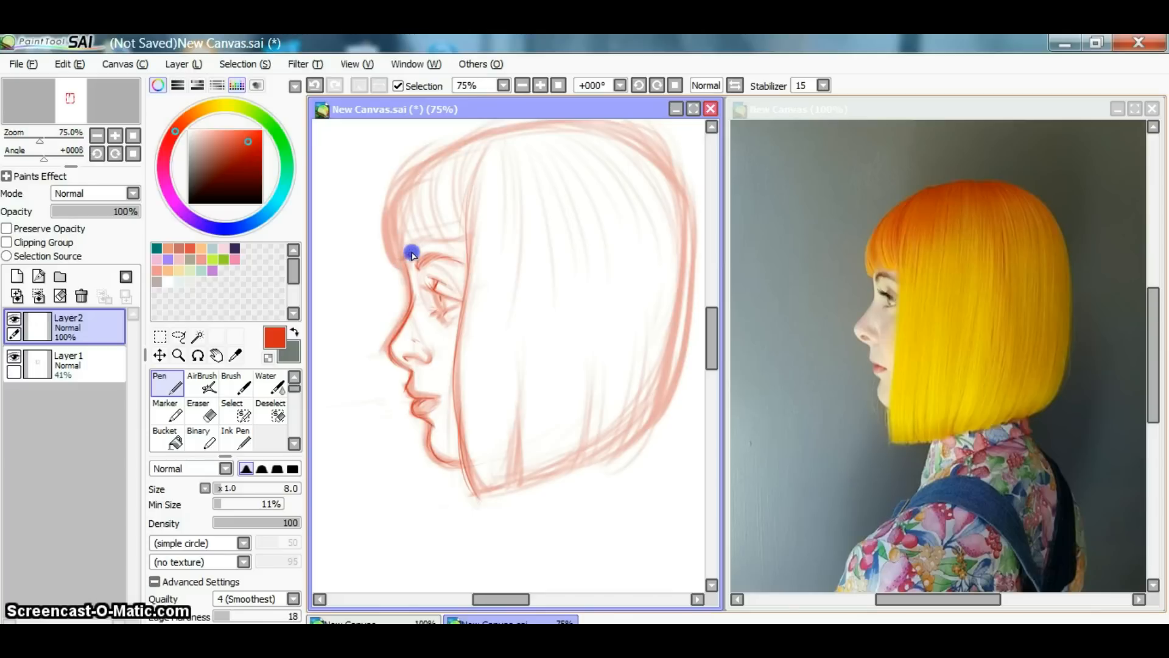
{"action": "mouse_move", "coordinate": [413, 249]}
{"action": "left_mouse_down"}
{"action": "mouse_move", "coordinate": [441, 243]}
{"action": "mouse_move", "coordinate": [433, 224]}
{"action": "mouse_move", "coordinate": [445, 243]}
{"action": "mouse_move", "coordinate": [432, 221]}
{"action": "mouse_move", "coordinate": [459, 226]}
{"action": "left_mouse_up"}
{"action": "mouse_move", "coordinate": [410, 176]}
{"action": "left_mouse_down"}
{"action": "mouse_move", "coordinate": [383, 212]}
{"action": "mouse_move", "coordinate": [398, 223]}
{"action": "mouse_move", "coordinate": [388, 202]}
{"action": "mouse_move", "coordinate": [406, 249]}
{"action": "mouse_move", "coordinate": [395, 196]}
{"action": "mouse_move", "coordinate": [408, 264]}
{"action": "mouse_move", "coordinate": [395, 178]}
{"action": "mouse_move", "coordinate": [392, 210]}
{"action": "mouse_move", "coordinate": [469, 140]}
{"action": "mouse_move", "coordinate": [392, 190]}
{"action": "mouse_move", "coordinate": [490, 135]}
{"action": "mouse_move", "coordinate": [411, 171]}
{"action": "mouse_move", "coordinate": [469, 143]}
{"action": "mouse_move", "coordinate": [425, 162]}
{"action": "mouse_move", "coordinate": [504, 133]}
{"action": "mouse_move", "coordinate": [497, 126]}
{"action": "mouse_move", "coordinate": [565, 133]}
{"action": "left_mouse_up"}
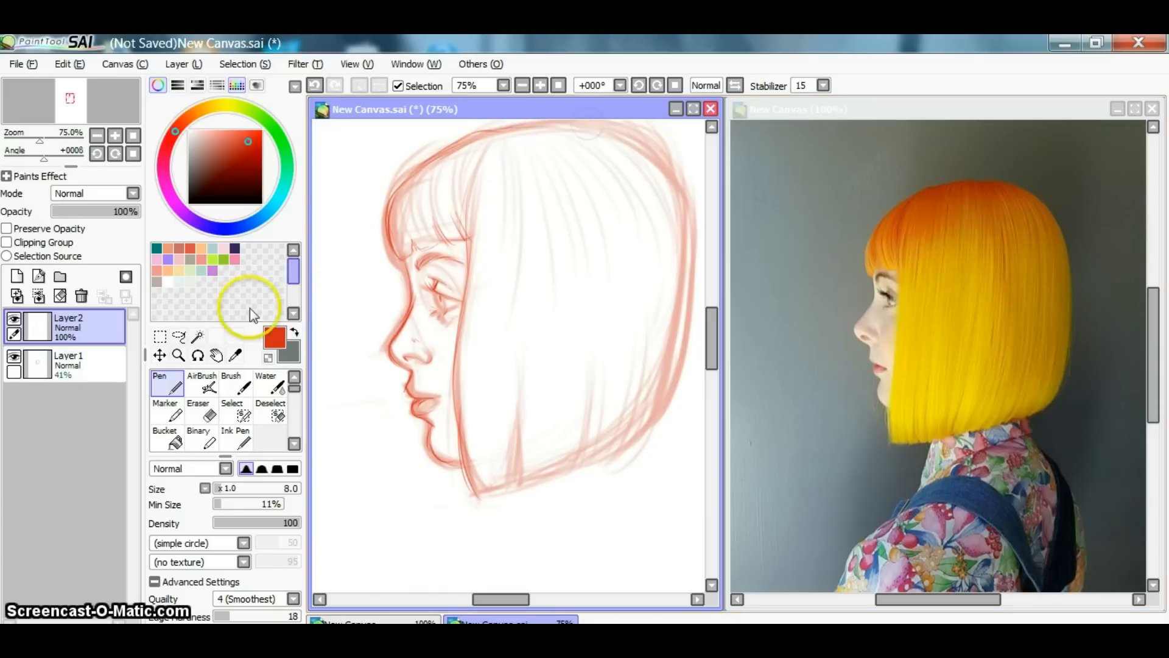
Trace the crown and the bob's back contour down to its lower back corner
{"action": "left_click_drag", "start_coordinate": [712, 339], "coordinate": [712, 329]}
{"action": "mouse_move", "coordinate": [512, 187]}
{"action": "left_mouse_down"}
{"action": "mouse_move", "coordinate": [628, 190]}
{"action": "mouse_move", "coordinate": [503, 192]}
{"action": "left_mouse_up"}
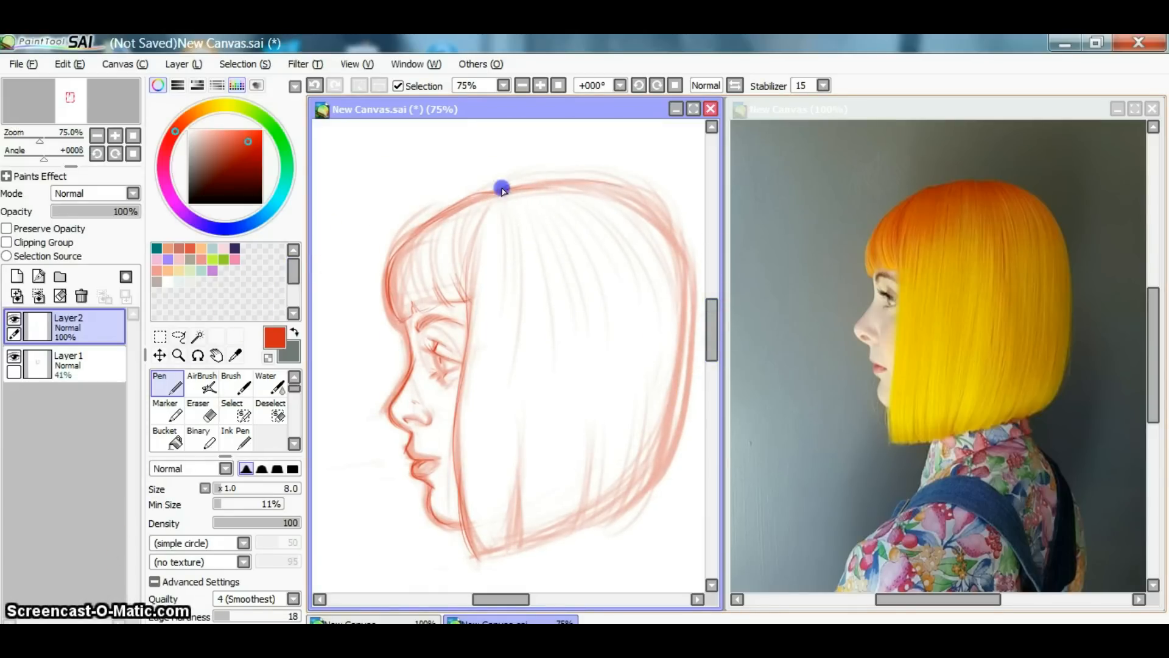
{"action": "mouse_move", "coordinate": [585, 181]}
{"action": "left_mouse_down"}
{"action": "mouse_move", "coordinate": [631, 190]}
{"action": "mouse_move", "coordinate": [681, 232]}
{"action": "mouse_move", "coordinate": [692, 261]}
{"action": "mouse_move", "coordinate": [674, 434]}
{"action": "left_mouse_up"}
{"action": "left_click_drag", "start_coordinate": [684, 372], "coordinate": [654, 498]}
{"action": "mouse_move", "coordinate": [689, 371]}
{"action": "left_mouse_down"}
{"action": "mouse_move", "coordinate": [681, 419]}
{"action": "mouse_move", "coordinate": [618, 528]}
{"action": "left_mouse_up"}
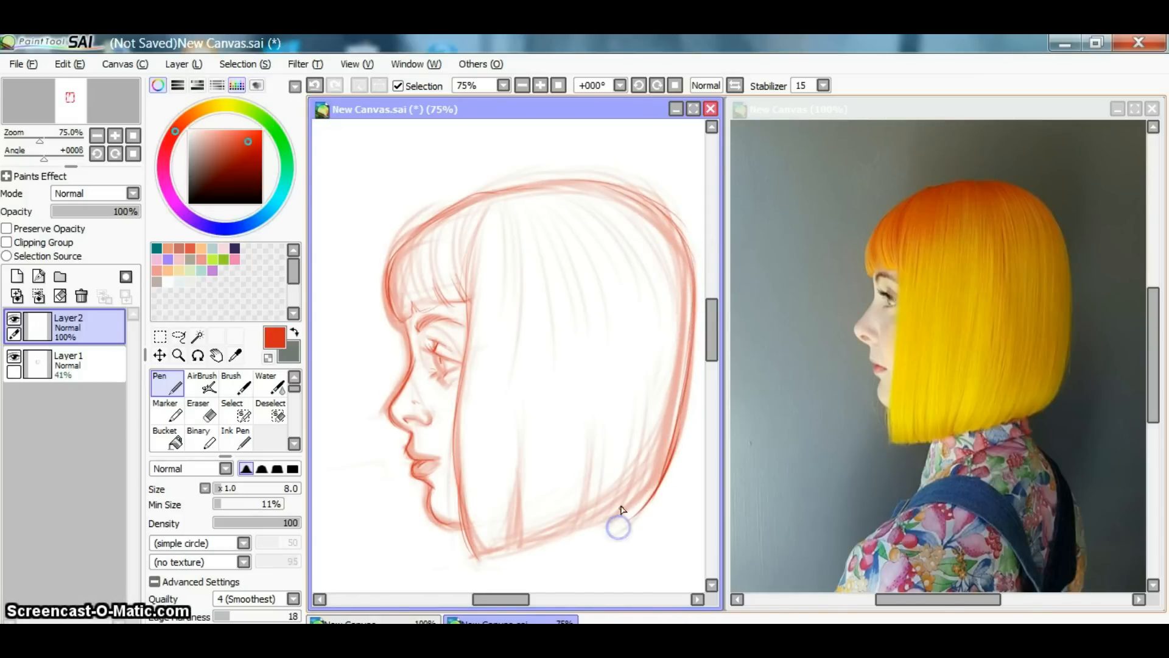
Draw the bob's lower edge with tapered hair strands rising from it, from the back corner to the front
{"action": "mouse_move", "coordinate": [647, 469]}
{"action": "left_mouse_down"}
{"action": "mouse_move", "coordinate": [619, 517]}
{"action": "mouse_move", "coordinate": [638, 475]}
{"action": "mouse_move", "coordinate": [629, 502]}
{"action": "left_mouse_up"}
{"action": "left_click_drag", "start_coordinate": [648, 435], "coordinate": [593, 530]}
{"action": "mouse_move", "coordinate": [603, 429]}
{"action": "left_mouse_down"}
{"action": "mouse_move", "coordinate": [587, 522]}
{"action": "mouse_move", "coordinate": [569, 529]}
{"action": "left_mouse_up"}
{"action": "mouse_move", "coordinate": [598, 478]}
{"action": "left_mouse_down"}
{"action": "mouse_move", "coordinate": [567, 529]}
{"action": "mouse_move", "coordinate": [551, 531]}
{"action": "mouse_move", "coordinate": [575, 519]}
{"action": "mouse_move", "coordinate": [517, 542]}
{"action": "left_mouse_up"}
{"action": "left_click_drag", "start_coordinate": [553, 445], "coordinate": [548, 520]}
{"action": "left_click_drag", "start_coordinate": [560, 464], "coordinate": [535, 527]}
{"action": "left_click_drag", "start_coordinate": [563, 425], "coordinate": [548, 522]}
{"action": "left_click_drag", "start_coordinate": [523, 429], "coordinate": [507, 545]}
{"action": "left_click_drag", "start_coordinate": [523, 460], "coordinate": [497, 552]}
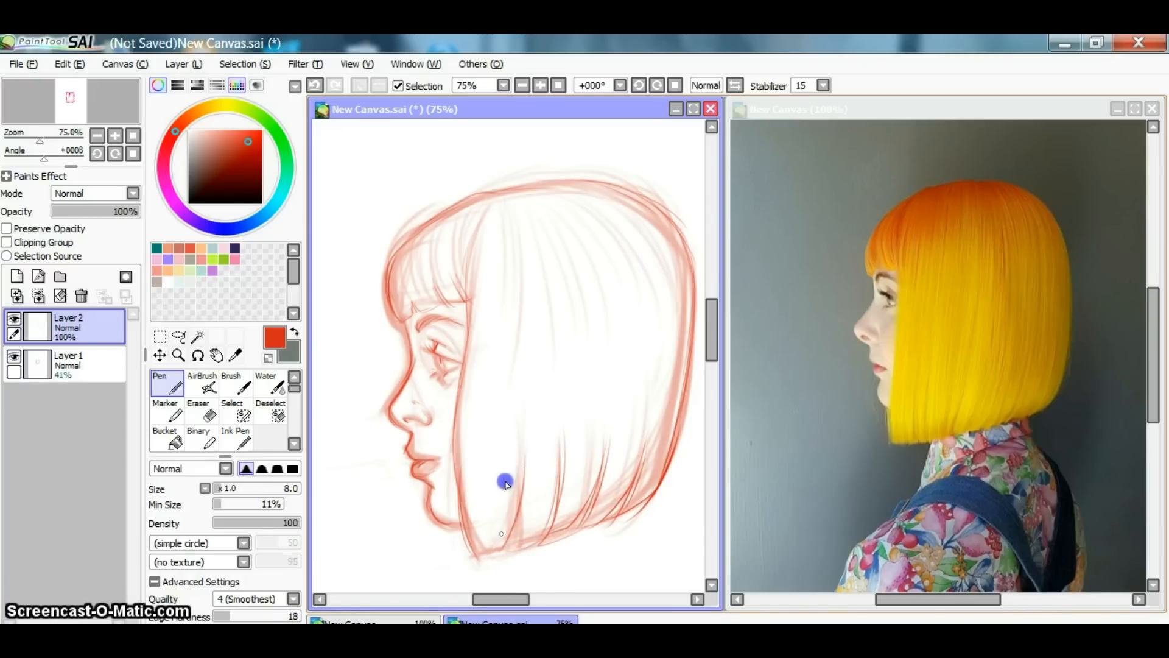
{"action": "left_click_drag", "start_coordinate": [485, 464], "coordinate": [492, 543]}
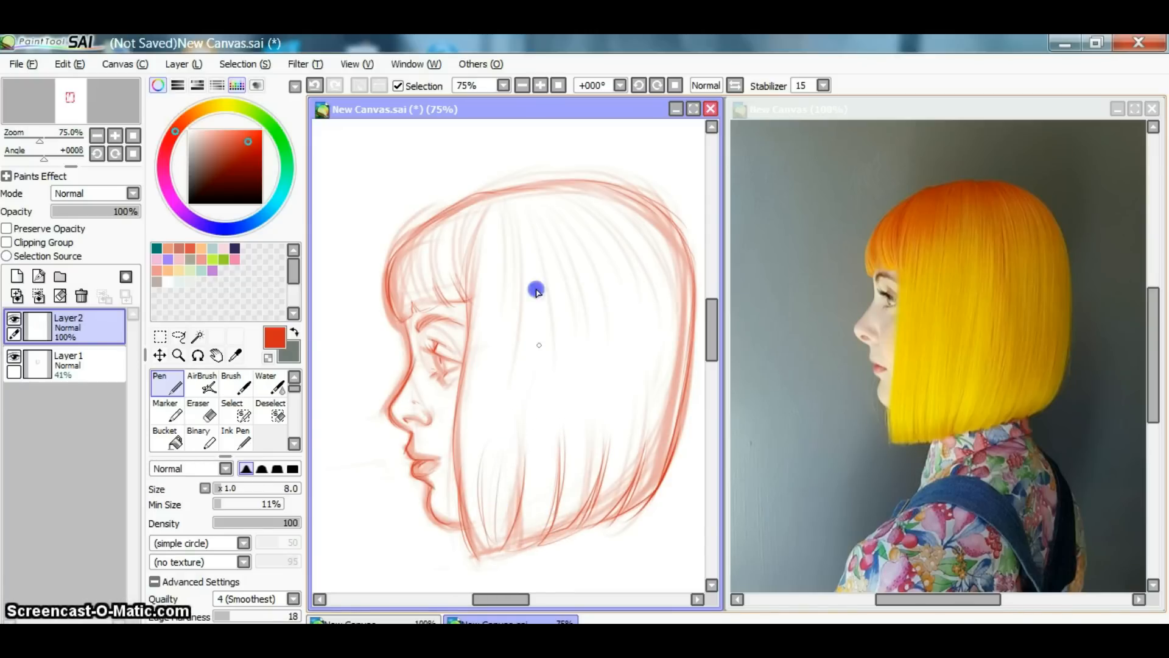
Draw long, light hair strands curving down through the middle and back of the bob
{"action": "left_click_drag", "start_coordinate": [579, 201], "coordinate": [576, 401]}
{"action": "left_click_drag", "start_coordinate": [598, 254], "coordinate": [574, 431]}
{"action": "left_click_drag", "start_coordinate": [593, 329], "coordinate": [568, 428]}
{"action": "left_click_drag", "start_coordinate": [618, 278], "coordinate": [612, 419]}
{"action": "left_click_drag", "start_coordinate": [629, 258], "coordinate": [620, 390]}
{"action": "left_click_drag", "start_coordinate": [631, 255], "coordinate": [623, 378]}
{"action": "left_click_drag", "start_coordinate": [641, 230], "coordinate": [640, 407]}
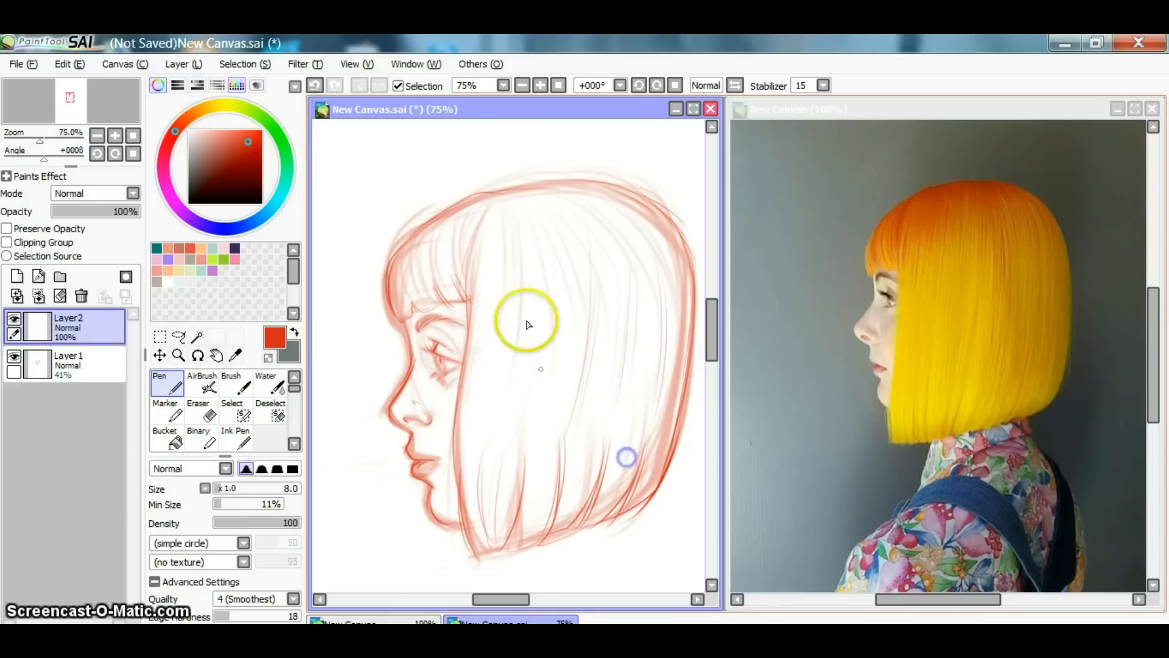
Set the Pen size to 38 and sketch small side-view and front-view skulls above the portrait
{"action": "left_click", "coordinate": [524, 84]}
{"action": "left_click", "coordinate": [524, 84]}
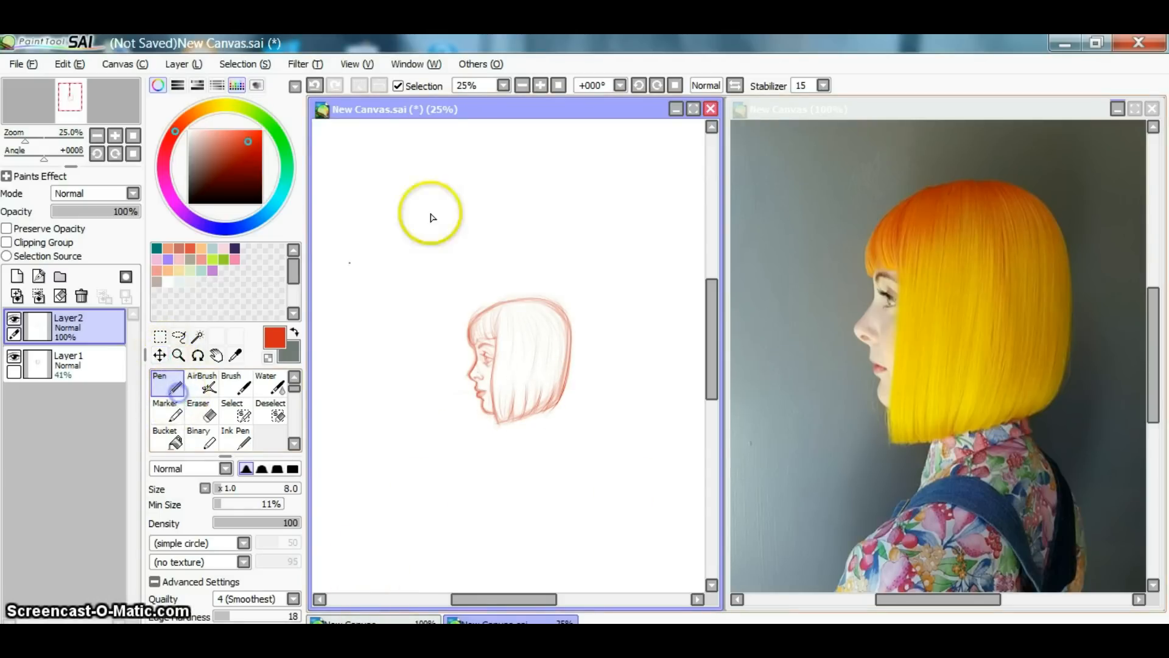
{"action": "left_click", "coordinate": [248, 488]}
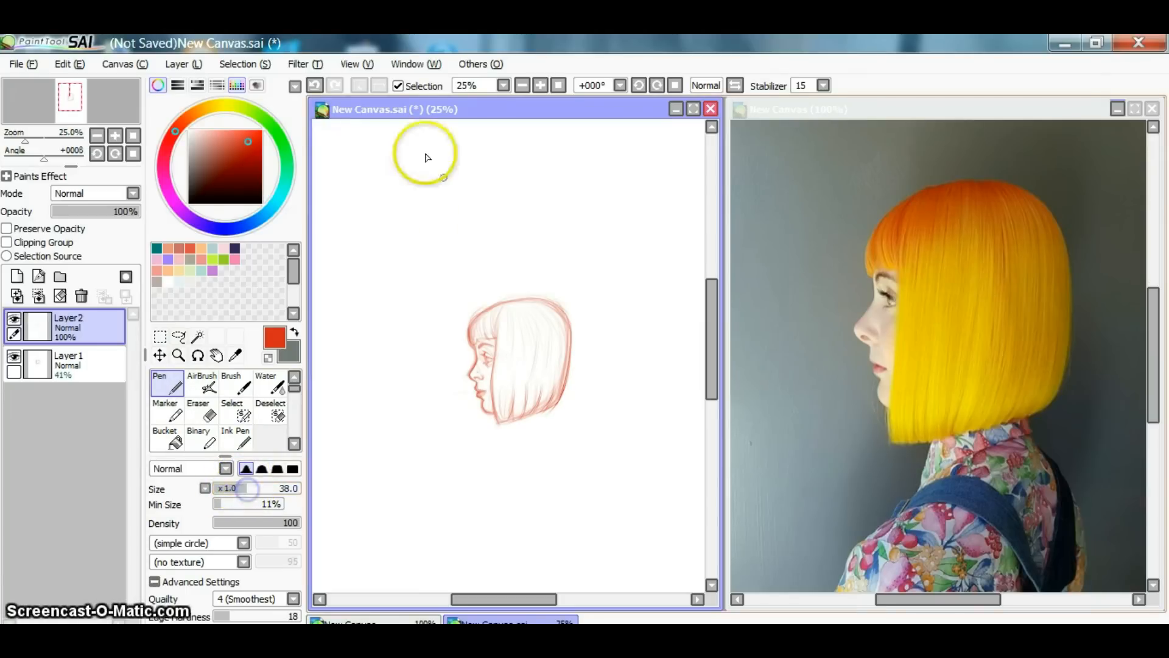
{"action": "mouse_move", "coordinate": [371, 211]}
{"action": "left_mouse_down"}
{"action": "mouse_move", "coordinate": [411, 179]}
{"action": "mouse_move", "coordinate": [394, 204]}
{"action": "mouse_move", "coordinate": [379, 198]}
{"action": "mouse_move", "coordinate": [439, 190]}
{"action": "mouse_move", "coordinate": [434, 178]}
{"action": "mouse_move", "coordinate": [423, 192]}
{"action": "mouse_move", "coordinate": [444, 196]}
{"action": "mouse_move", "coordinate": [432, 187]}
{"action": "mouse_move", "coordinate": [453, 235]}
{"action": "mouse_move", "coordinate": [439, 191]}
{"action": "mouse_move", "coordinate": [441, 259]}
{"action": "mouse_move", "coordinate": [453, 215]}
{"action": "mouse_move", "coordinate": [434, 238]}
{"action": "mouse_move", "coordinate": [444, 242]}
{"action": "mouse_move", "coordinate": [432, 226]}
{"action": "mouse_move", "coordinate": [391, 272]}
{"action": "mouse_move", "coordinate": [386, 188]}
{"action": "left_mouse_up"}
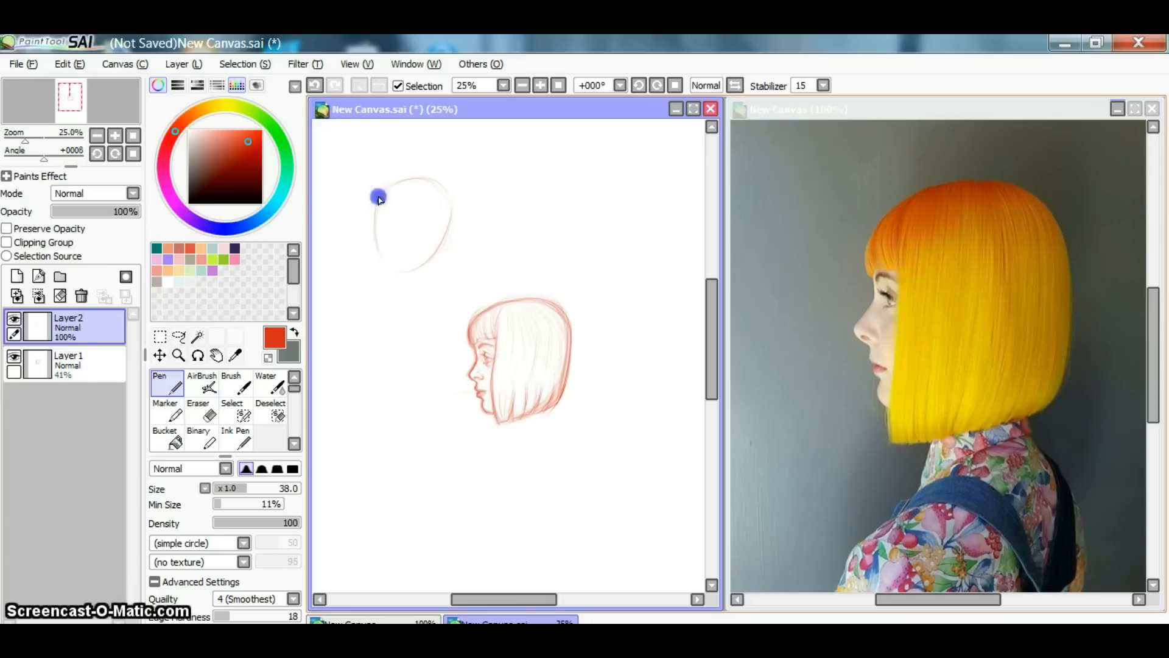
{"action": "mouse_move", "coordinate": [378, 255]}
{"action": "left_mouse_down"}
{"action": "mouse_move", "coordinate": [407, 277]}
{"action": "mouse_move", "coordinate": [384, 267]}
{"action": "mouse_move", "coordinate": [434, 260]}
{"action": "mouse_move", "coordinate": [409, 274]}
{"action": "mouse_move", "coordinate": [455, 208]}
{"action": "mouse_move", "coordinate": [410, 180]}
{"action": "mouse_move", "coordinate": [450, 214]}
{"action": "mouse_move", "coordinate": [380, 224]}
{"action": "mouse_move", "coordinate": [385, 194]}
{"action": "mouse_move", "coordinate": [380, 270]}
{"action": "left_mouse_up"}
{"action": "mouse_move", "coordinate": [386, 189]}
{"action": "left_mouse_down"}
{"action": "mouse_move", "coordinate": [377, 238]}
{"action": "mouse_move", "coordinate": [388, 264]}
{"action": "left_mouse_up"}
{"action": "left_click_drag", "start_coordinate": [373, 218], "coordinate": [450, 228]}
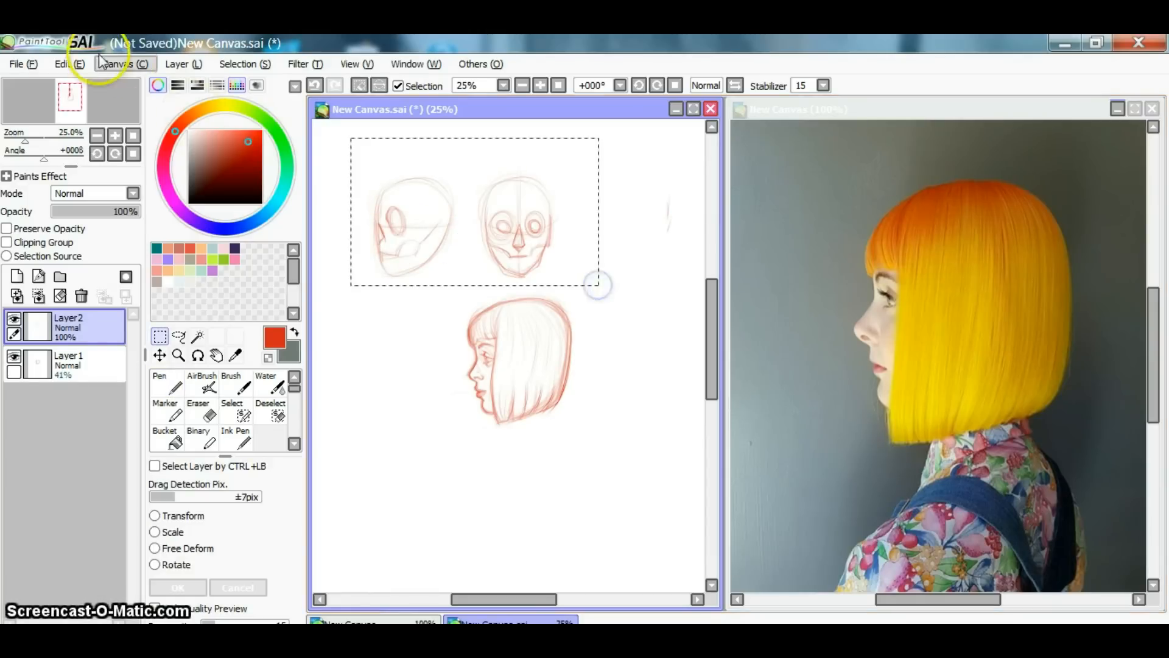
Cut the selected skull sketches from the canvas
{"action": "left_click", "coordinate": [70, 63]}
{"action": "left_click", "coordinate": [80, 125]}
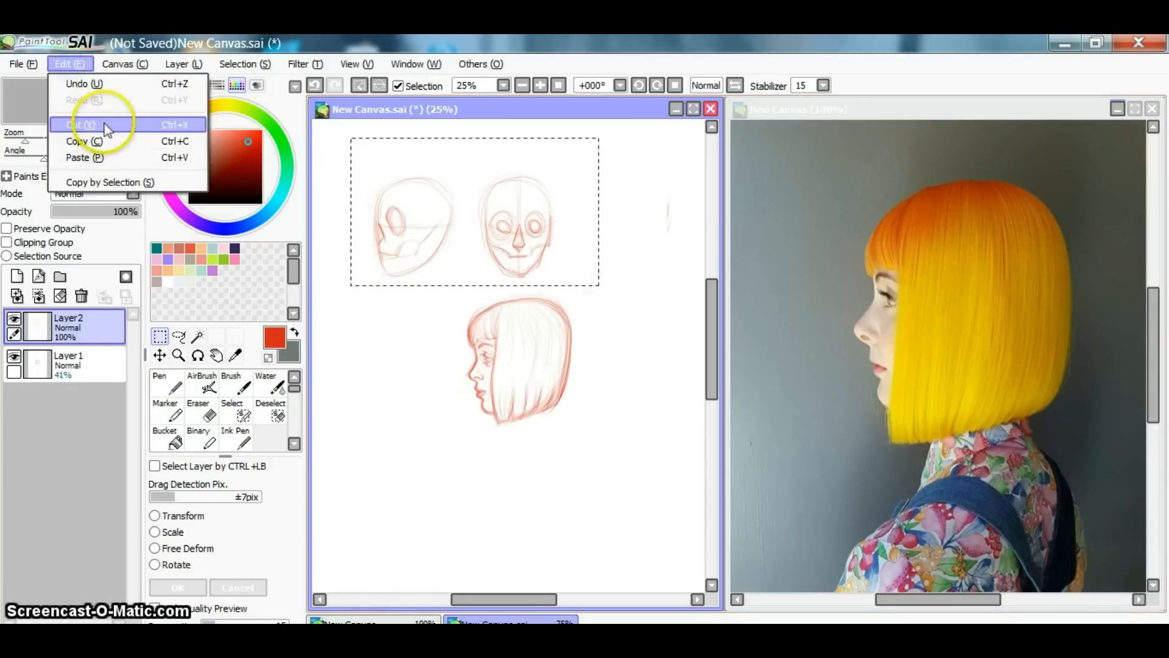
{"action": "left_click", "coordinate": [177, 359]}
{"action": "left_click", "coordinate": [523, 473]}
{"action": "left_click", "coordinate": [523, 473]}
{"action": "left_click_drag", "start_coordinate": [713, 371], "coordinate": [713, 353]}
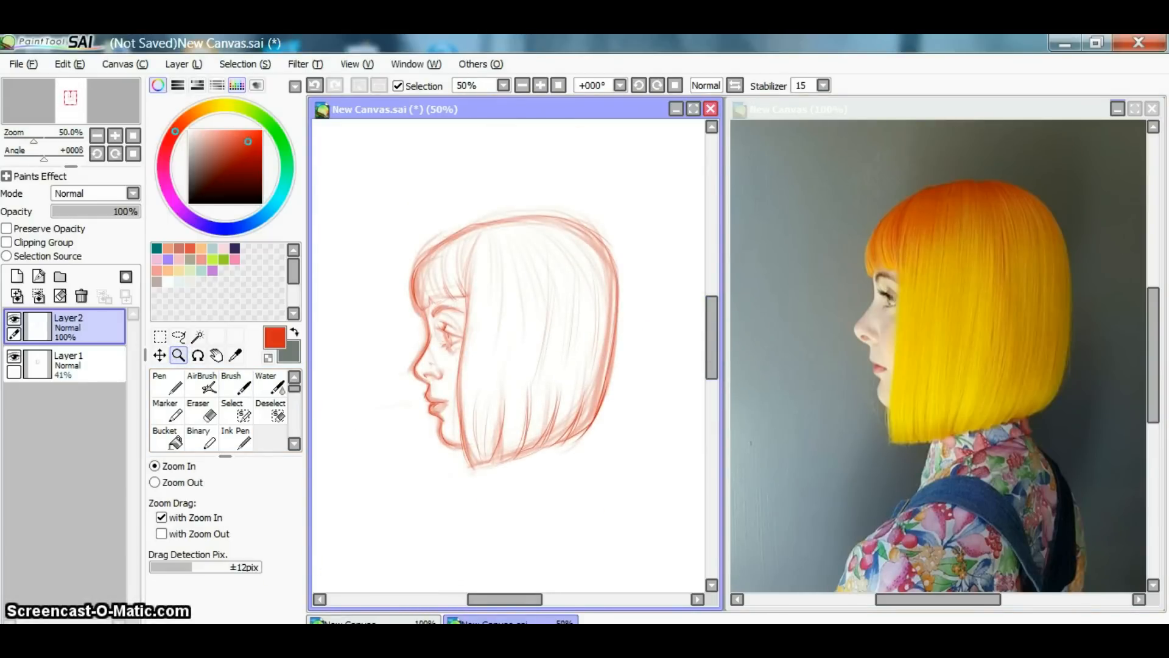